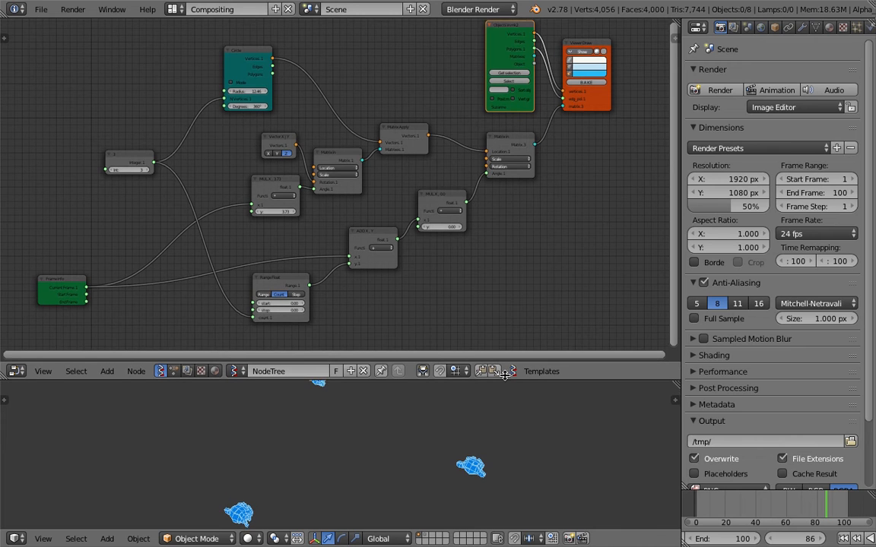
- Rewind the animation to its first frame and play it to preview the circling monkey heads
click(775, 538)
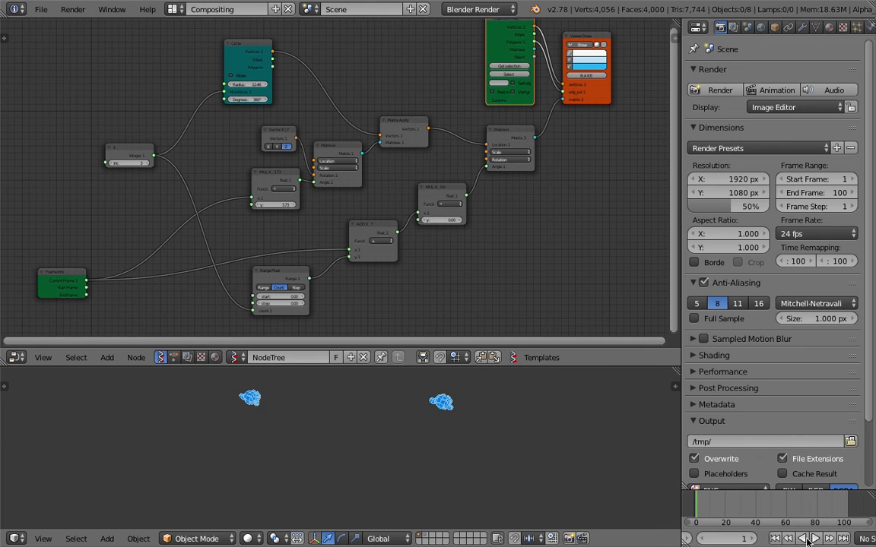
click(816, 539)
key(alt+a)
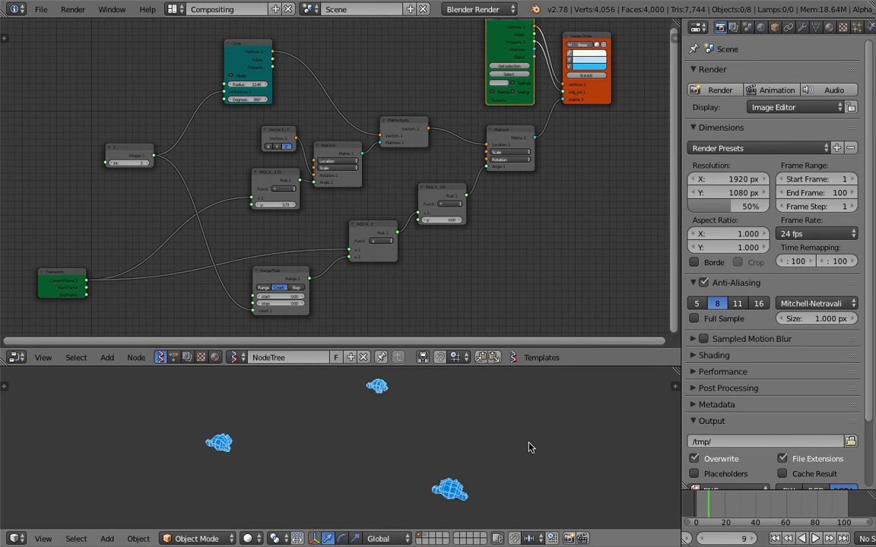
- Duplicate the Objects in mk2 and Viewer Draw nodes together into the empty space beside the originals
mouse_move(488, 244)
middle_down()
mouse_move(469, 245)
mouse_move(371, 305)
middle_up()
middle_drag(399, 231, 292, 322)
scroll(325, 294, up, 6)
middle_drag(310, 216, 187, 320)
scroll(217, 240, up, 1)
mouse_move(152, 210)
middle_down()
mouse_move(106, 170)
mouse_move(118, 145)
middle_up()
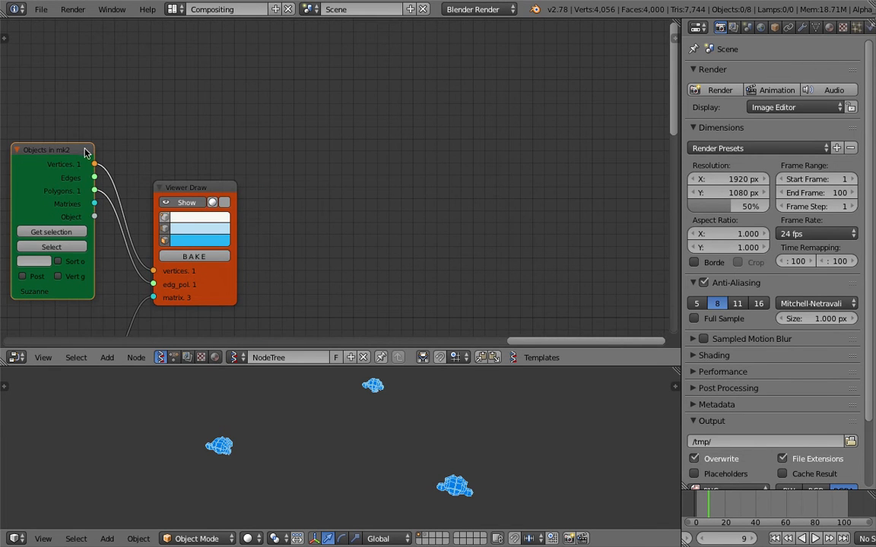
shift+click(172, 184)
key(shift+d)
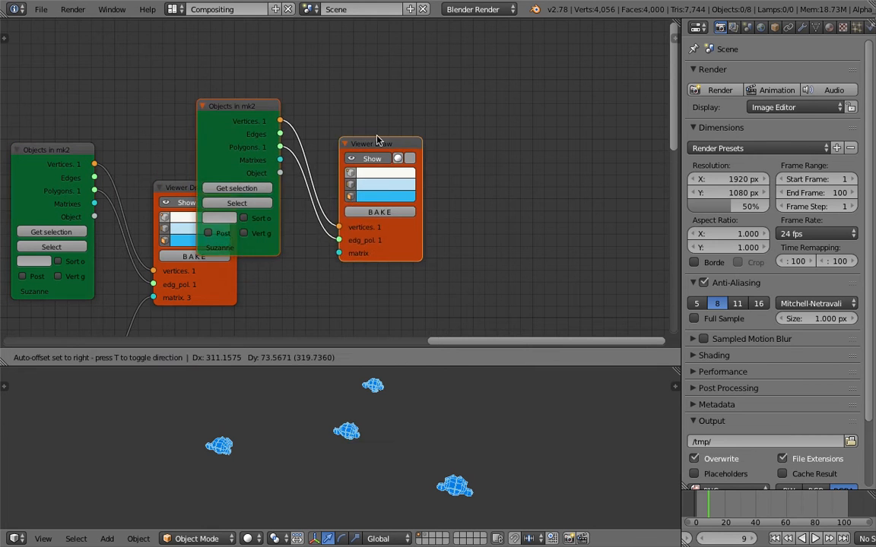
click(511, 118)
drag(523, 112, 568, 102)
- Spread the duplicated Objects in mk2 and Viewer Draw nodes apart to leave room between them
mouse_move(569, 102)
middle_down()
mouse_move(550, 137)
mouse_move(390, 181)
middle_up()
mouse_move(404, 174)
mouse_down()
mouse_move(504, 138)
mouse_move(546, 136)
mouse_up()
click(491, 149)
drag(151, 161, 88, 127)
scroll(309, 152, up, 1)
mouse_move(310, 152)
middle_down()
mouse_move(332, 134)
mouse_move(268, 160)
middle_up()
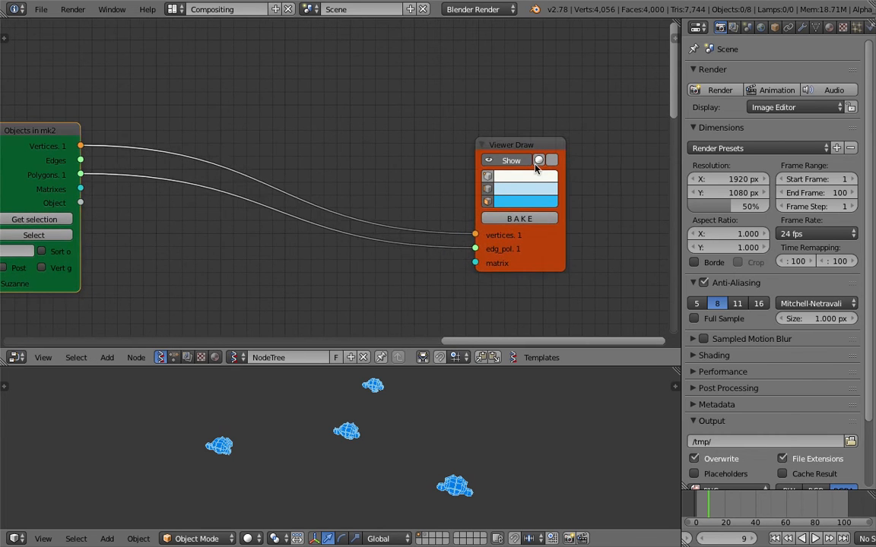
drag(535, 146, 609, 132)
drag(75, 127, 113, 118)
- Add a Matrix Apply node and place it between the duplicated Objects in mk2 and Viewer Draw nodes
key(shift+a)
click(256, 86)
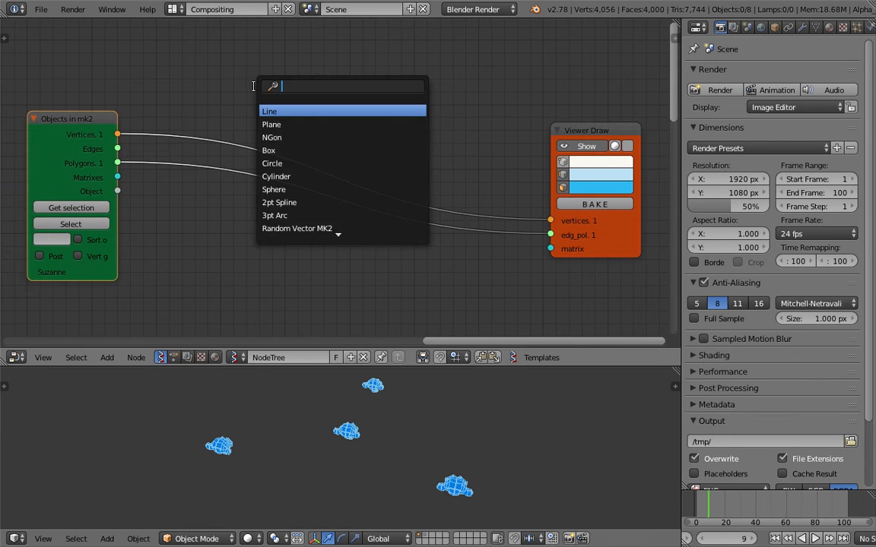
text(appl)
key(Return)
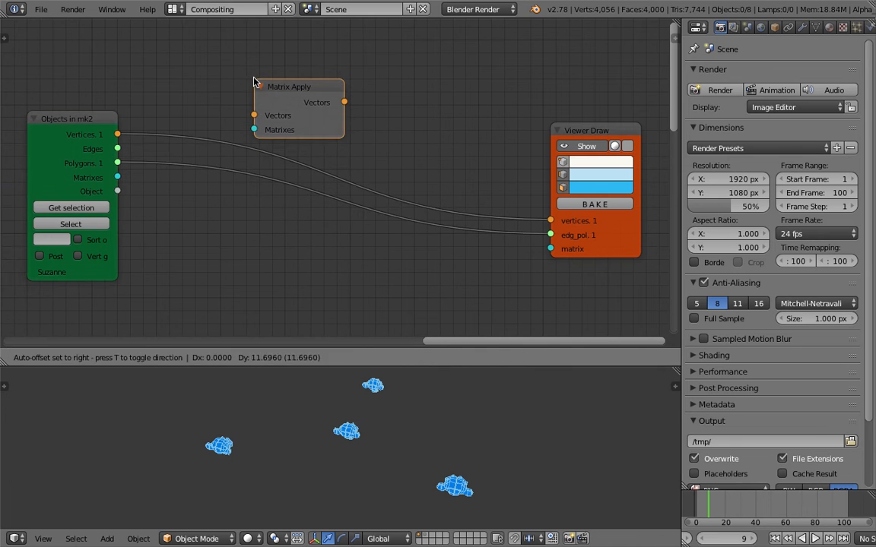
click(254, 80)
drag(275, 85, 278, 75)
drag(328, 85, 399, 84)
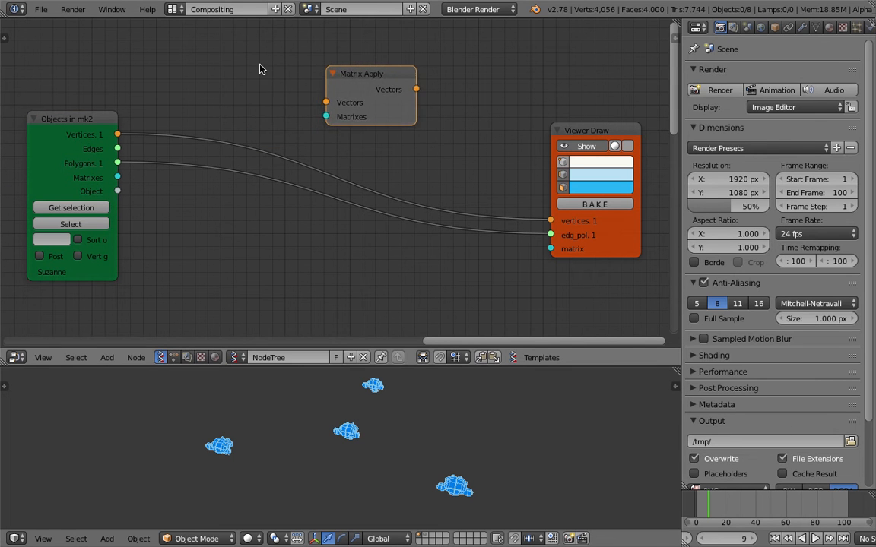
- Add a Matrix in node below the duplicated Objects in mk2 node and rearrange the neighbouring nodes around it
key(shift+a)
click(258, 66)
text(matrix i)
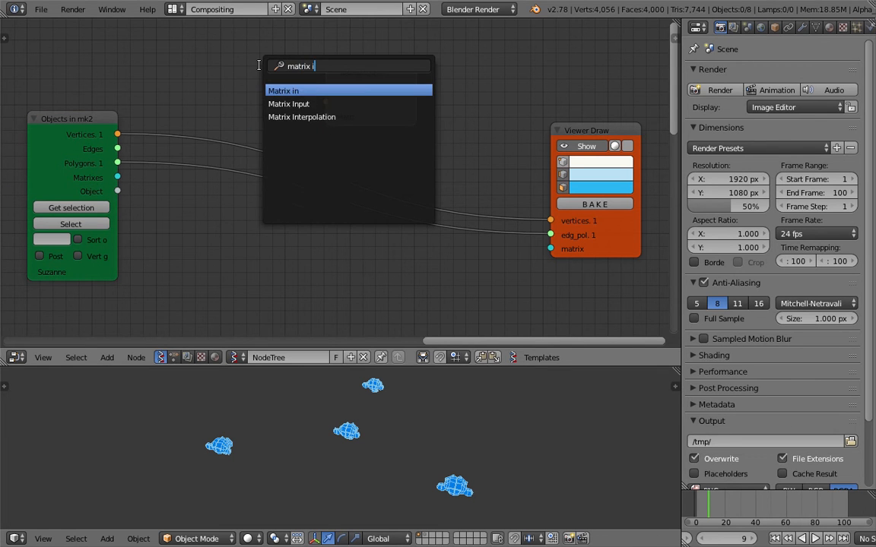
key(Return)
click(138, 256)
drag(330, 73, 269, 73)
drag(71, 123, 104, 77)
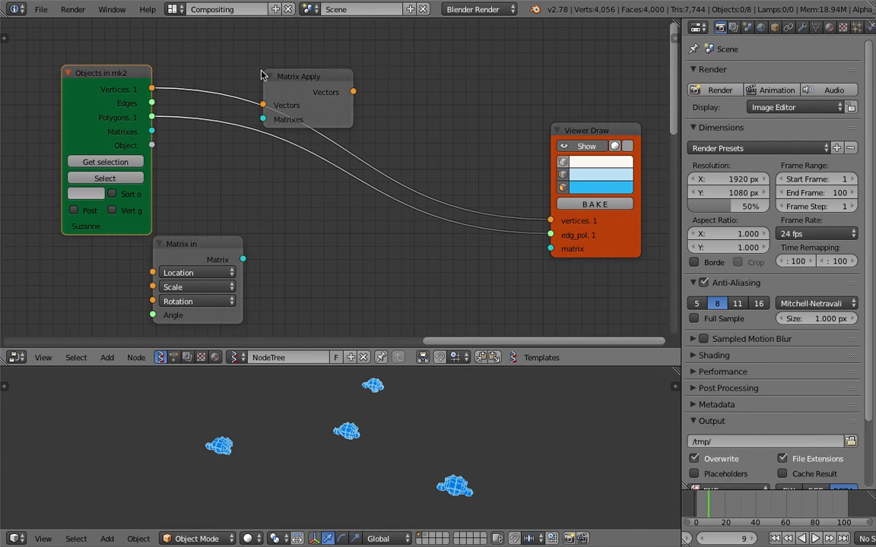
- Link the object's Vertices output and the Matrix in output to the Matrix Apply node's Vectors and Matrixes inputs
drag(263, 76, 293, 56)
drag(154, 89, 291, 85)
drag(243, 259, 269, 190)
drag(295, 103, 292, 100)
drag(305, 56, 321, 79)
drag(228, 244, 280, 170)
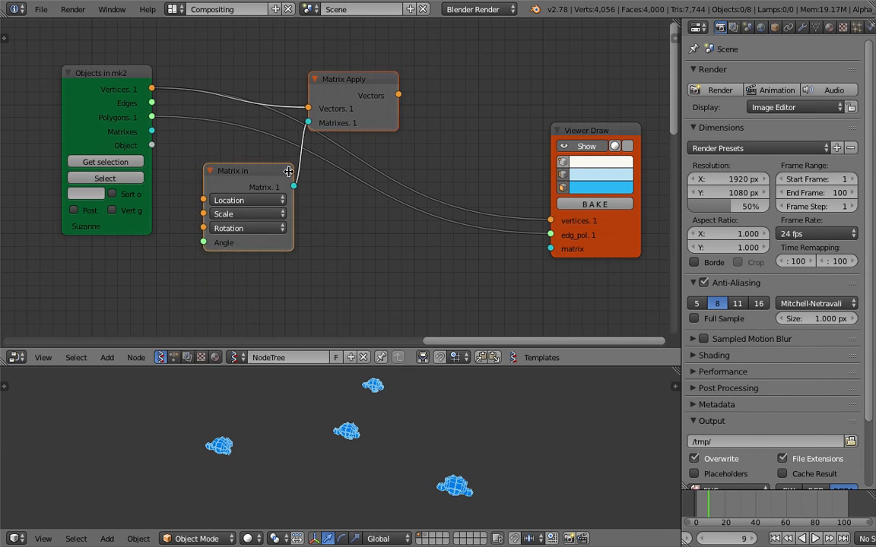
- Duplicate the linked Matrix Apply and Matrix in nodes, moving Viewer Draw and widening the node editor to make room
key(shift+d)
click(404, 242)
drag(566, 136, 595, 143)
middle_drag(528, 155, 450, 125)
drag(681, 127, 736, 126)
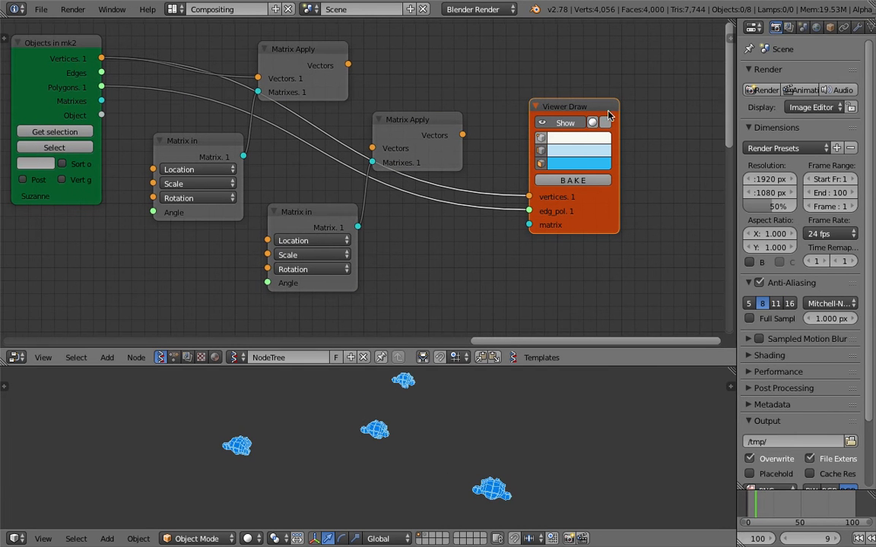
- Chain the first Matrix Apply into the second one's Vectors input and link the second to Viewer Draw's vertices input
drag(350, 65, 372, 148)
middle_drag(429, 119, 403, 103)
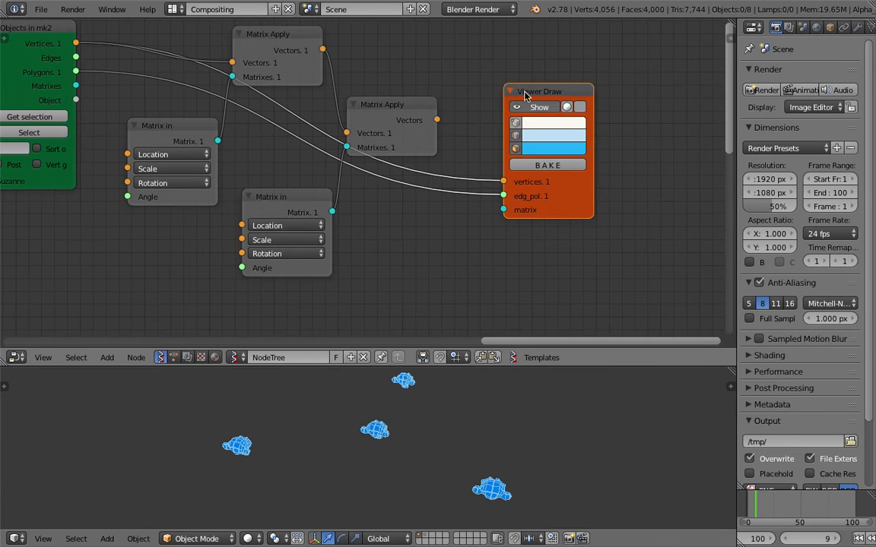
drag(580, 95, 638, 107)
drag(437, 120, 466, 132)
drag(560, 195, 560, 195)
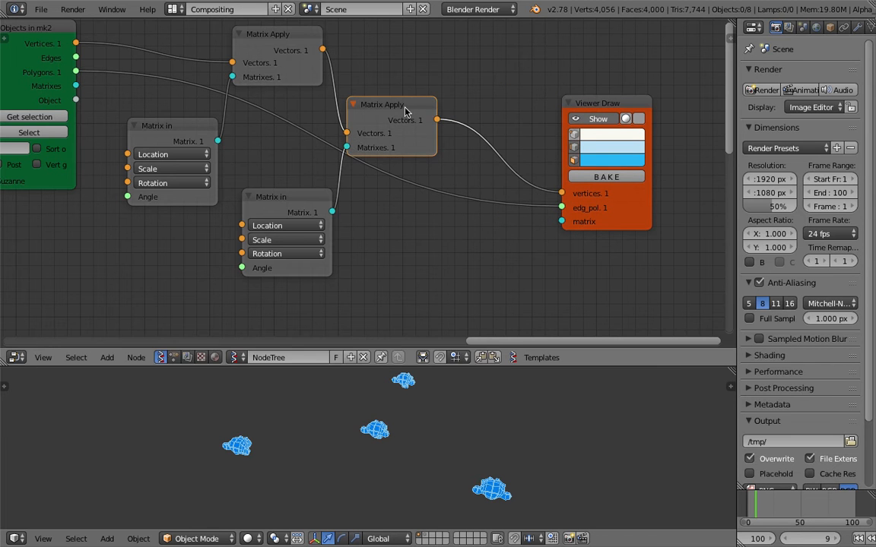
- Space out the two Matrix Apply nodes, their Matrix in nodes and Viewer Draw to make room for another pair
drag(405, 106, 411, 83)
middle_drag(397, 124, 389, 149)
scroll(384, 155, down, 1)
drag(296, 210, 284, 218)
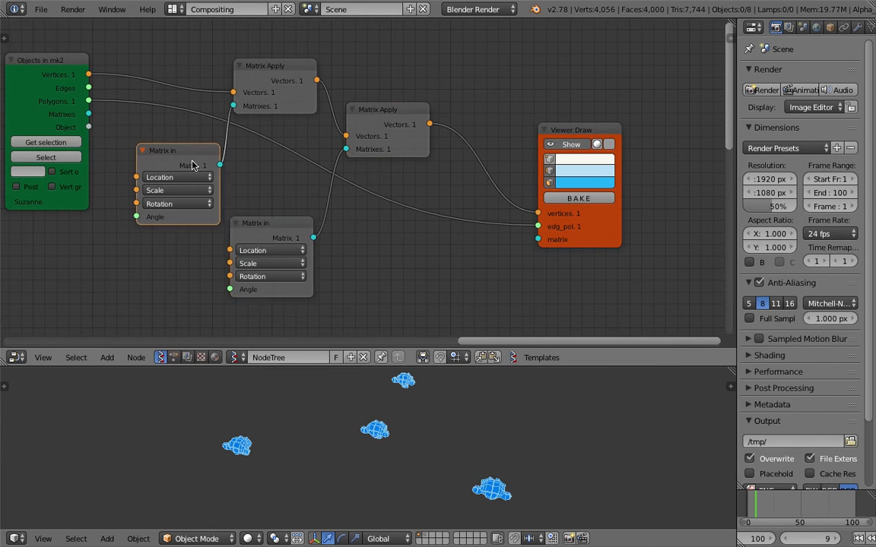
drag(192, 165, 181, 168)
middle_drag(485, 184, 454, 193)
scroll(454, 192, down, 1)
drag(545, 142, 611, 147)
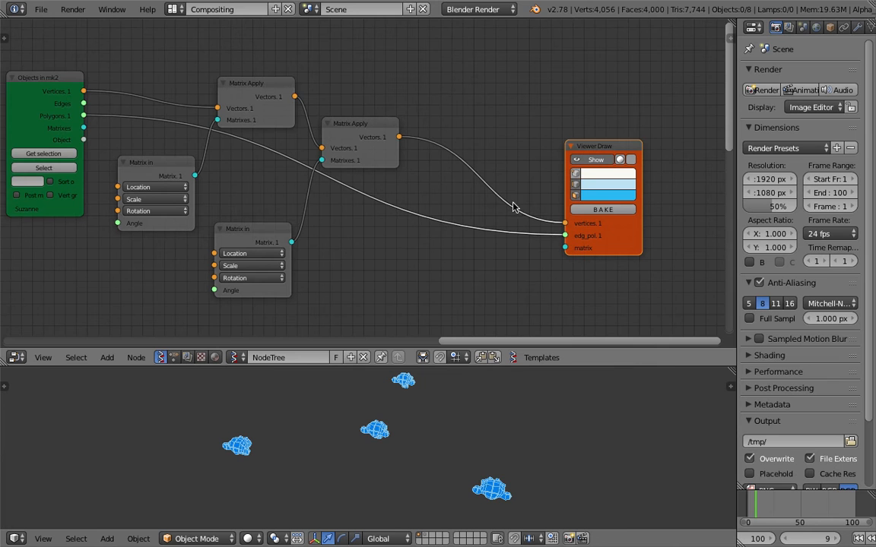
drag(370, 121, 364, 92)
drag(245, 85, 231, 72)
drag(254, 228, 254, 213)
- Duplicate the second Matrix Apply and Matrix in pair and place the copy before Viewer Draw
click(333, 137)
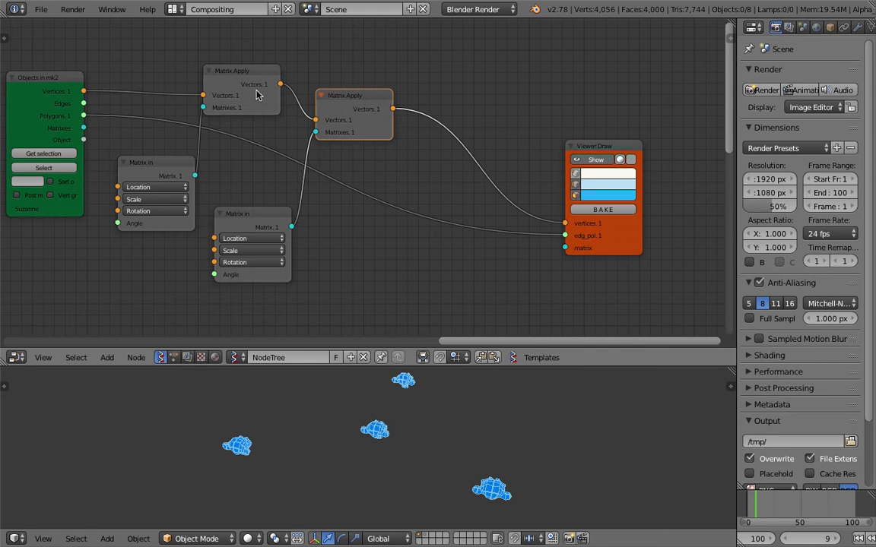
shift+click(268, 212)
key(shift+d)
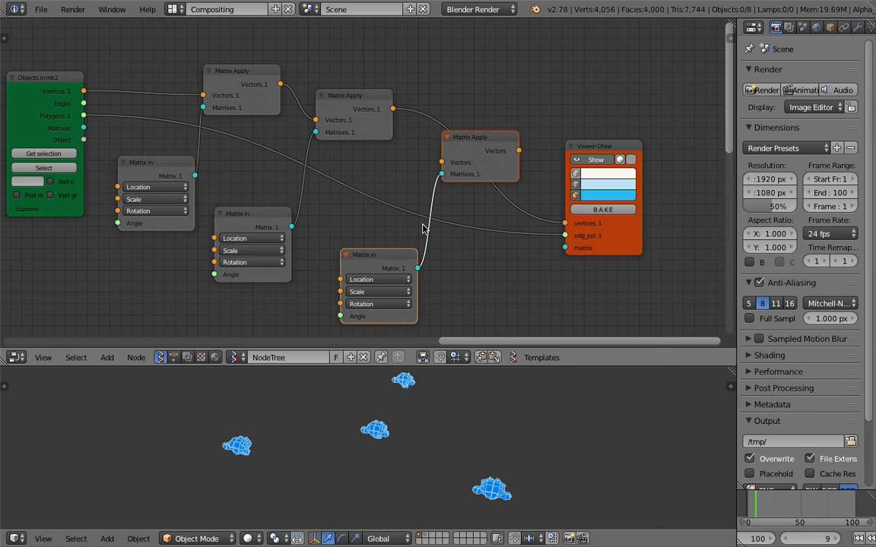
middle_drag(427, 128, 449, 117)
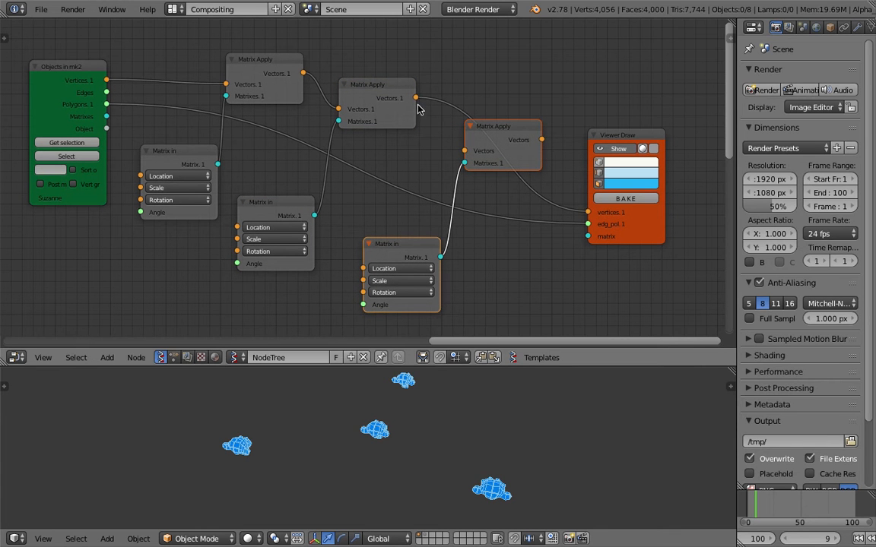
- Insert the third Matrix Apply between the second one and Viewer Draw's vertices input, and tidy its pair's position
drag(416, 98, 468, 148)
drag(544, 139, 597, 208)
drag(497, 129, 501, 124)
drag(417, 246, 427, 232)
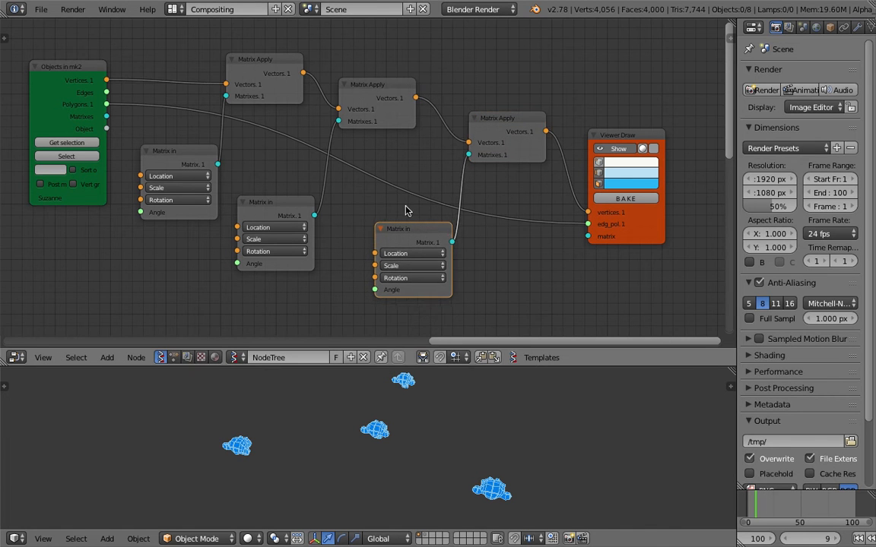
- Examine how the chained Matrix Apply and Matrix in nodes feed the vertices input of Viewer Draw
middle_drag(407, 209, 423, 217)
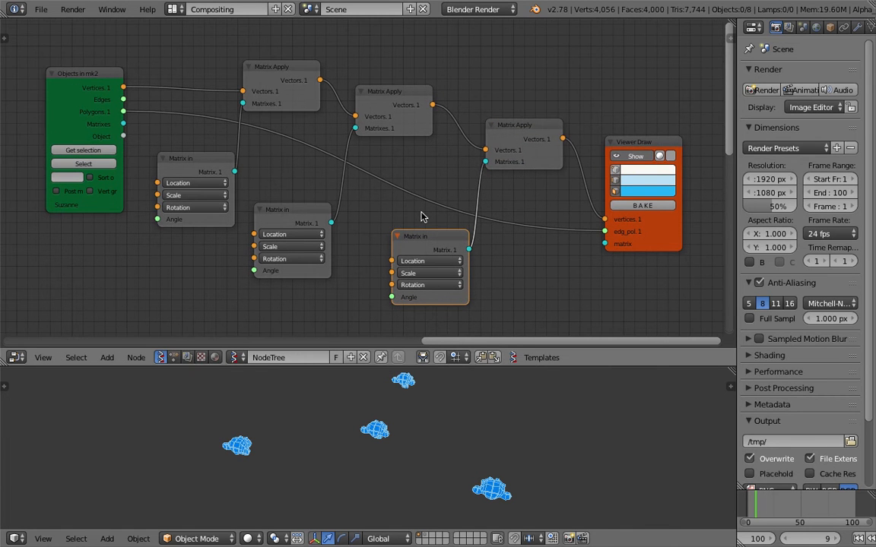
scroll(374, 203, down, 2)
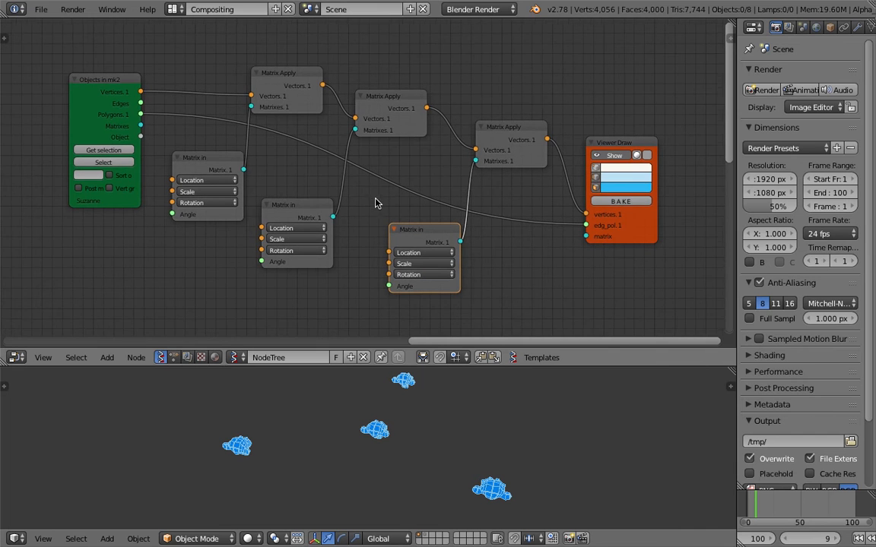
scroll(304, 207, down, 1)
middle_drag(313, 203, 348, 199)
scroll(333, 177, up, 1)
scroll(327, 144, up, 2)
middle_drag(337, 148, 307, 143)
scroll(317, 146, down, 2)
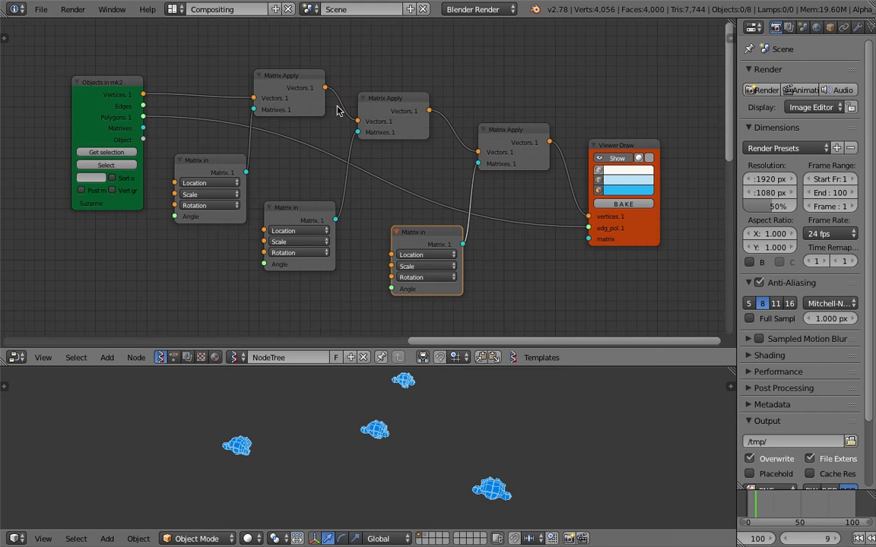
scroll(308, 107, down, 1)
middle_drag(305, 106, 309, 89)
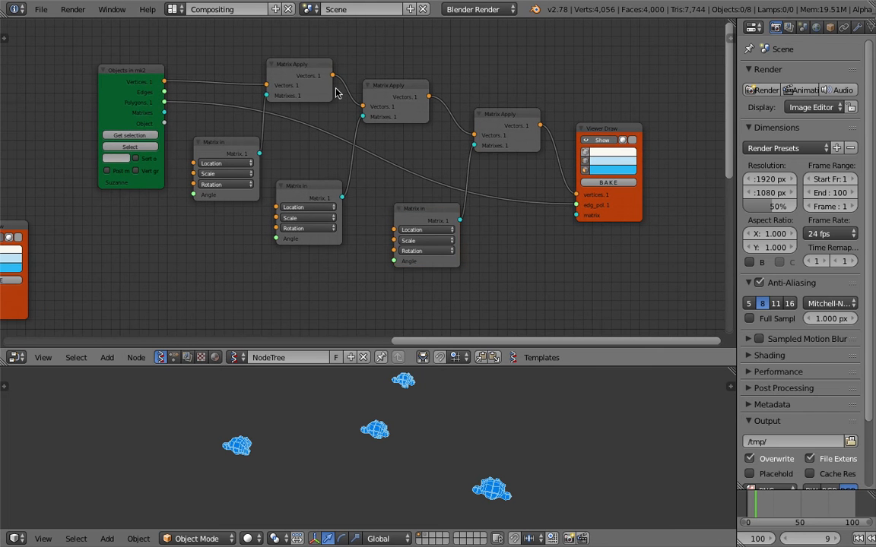
scroll(308, 106, up, 2)
middle_drag(305, 110, 352, 120)
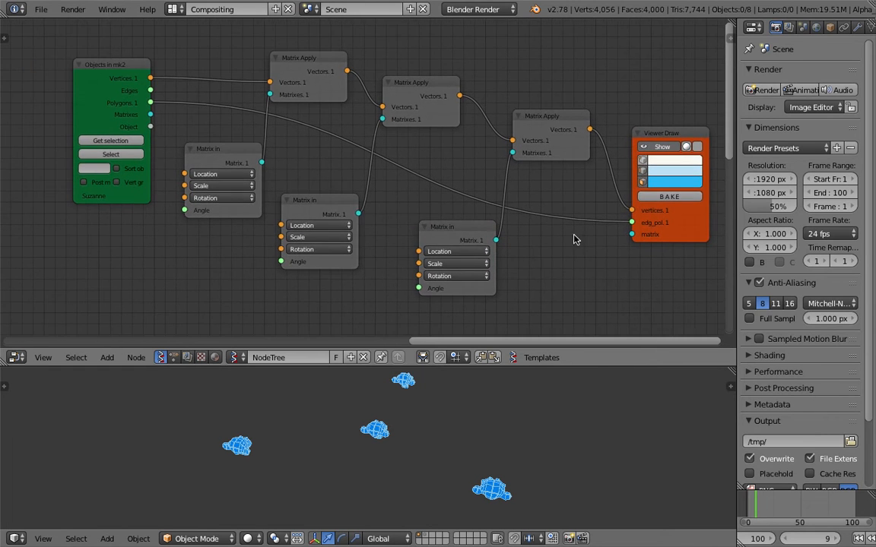
drag(697, 239, 695, 248)
middle_drag(631, 223, 619, 209)
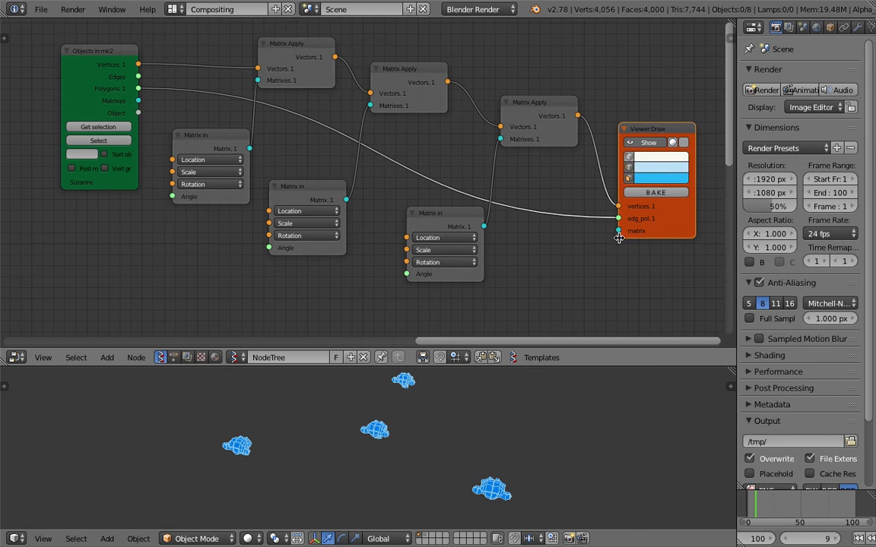
drag(620, 238, 586, 250)
scroll(586, 250, down, 1)
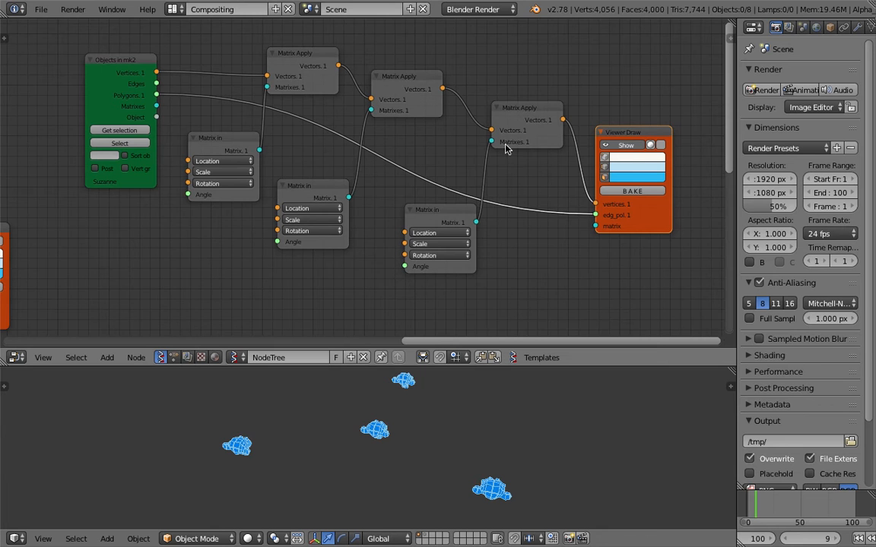
scroll(507, 148, down, 1)
- Delete the whole duplicated chain, from its Objects in mk2 node to its Viewer Draw node
key(b)
drag(134, 67, 670, 273)
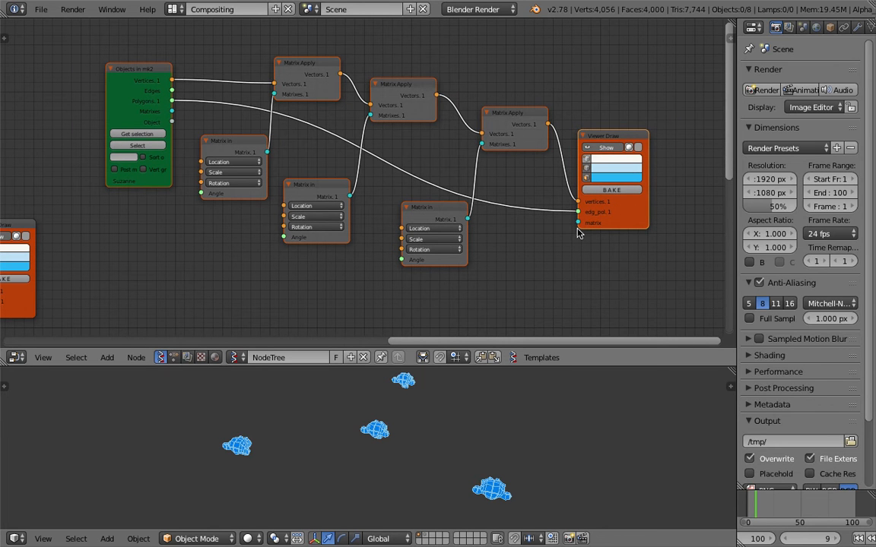
key(x)
- Reposition the original Objects in mk2 and Viewer Draw nodes higher up, with more space between them
middle_drag(340, 244, 480, 218)
middle_drag(226, 227, 533, 146)
middle_drag(255, 197, 352, 164)
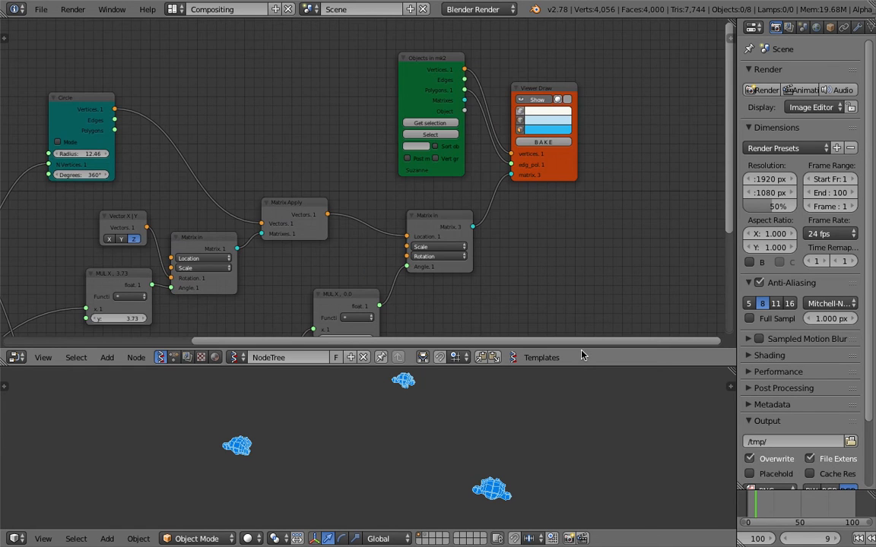
middle_drag(464, 114, 418, 196)
drag(385, 145, 412, 102)
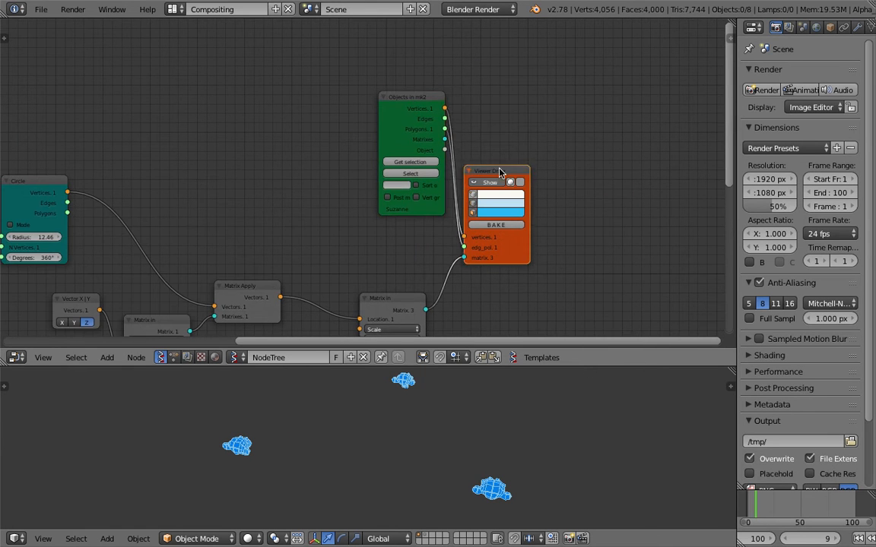
drag(499, 169, 563, 162)
scroll(515, 141, up, 4)
scroll(515, 141, up, 2)
middle_drag(516, 141, 472, 171)
drag(380, 89, 421, 122)
middle_drag(420, 122, 374, 90)
mouse_move(375, 90)
mouse_down()
mouse_move(416, 89)
mouse_move(392, 95)
mouse_up()
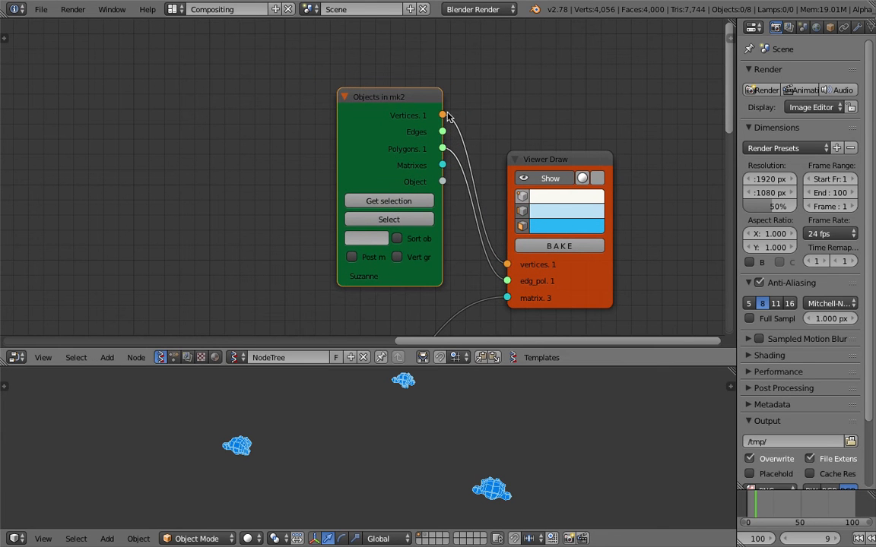
drag(446, 115, 422, 61)
drag(558, 160, 581, 114)
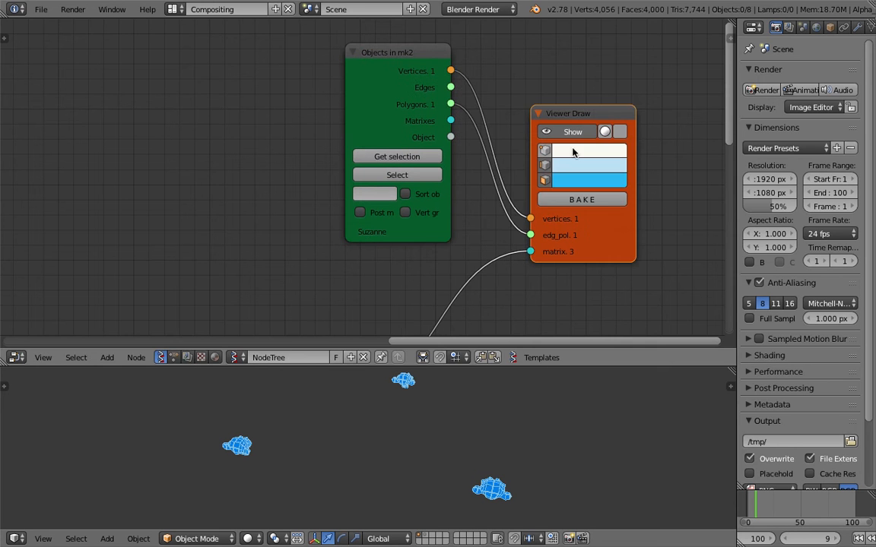
- Enlarge the node editor area downward over the 3D view
scroll(461, 239, down, 3)
middle_drag(459, 240, 504, 183)
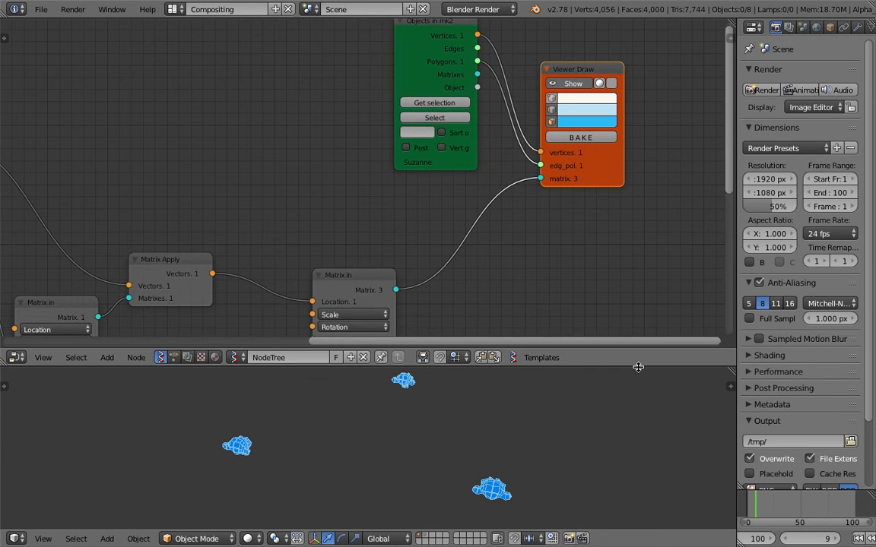
drag(637, 367, 620, 438)
- Move the Matrix in node that feeds Viewer Draw and the Matrix Apply node farther away from their input nodes
middle_drag(349, 337, 408, 184)
drag(418, 157, 513, 112)
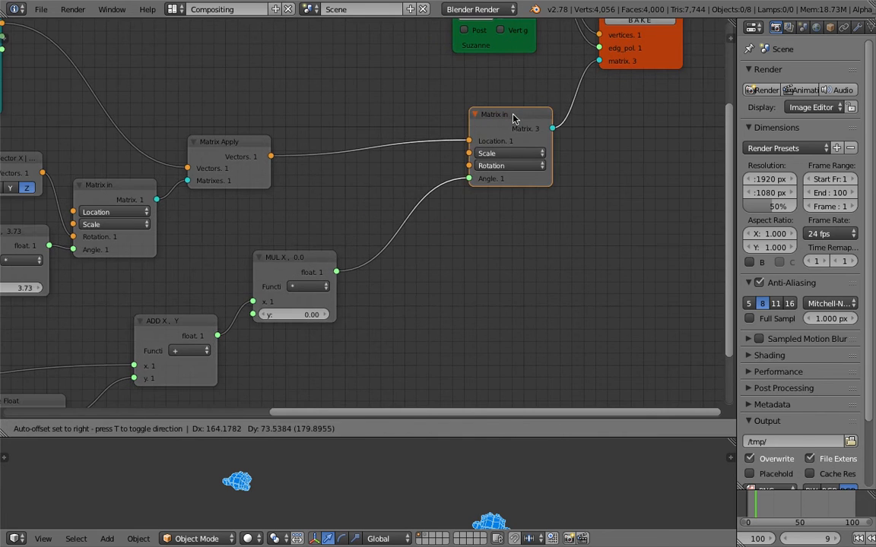
middle_drag(301, 164, 407, 145)
scroll(406, 144, down, 2)
drag(352, 134, 370, 119)
middle_drag(391, 191, 418, 194)
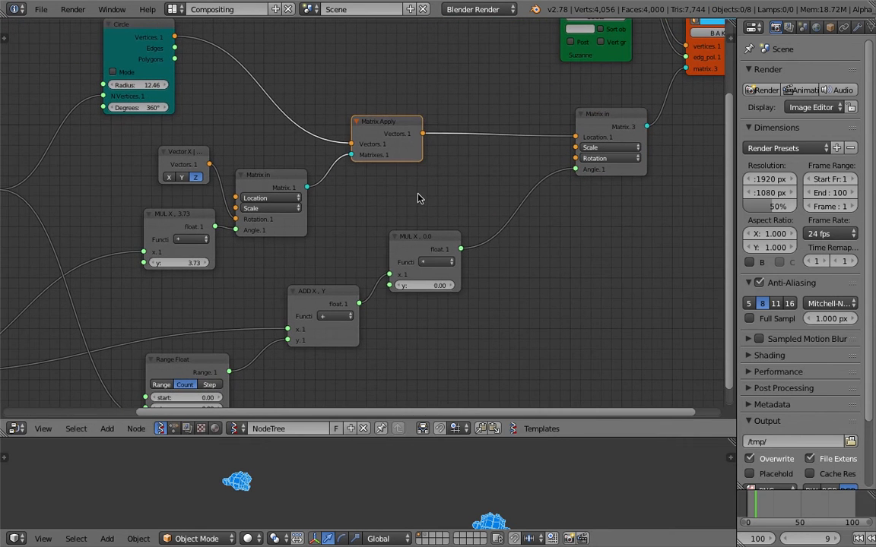
- Move the MUL node with y 0.00 and the ADD node closer to the Matrix in node that feeds Viewer Draw
drag(432, 237, 511, 194)
scroll(373, 236, down, 1)
middle_drag(375, 236, 440, 209)
drag(424, 260, 492, 235)
scroll(469, 199, down, 2)
- Line up the Vector X, Matrix in and MUL 3.73 nodes in front of the Matrix Apply node
drag(371, 161, 408, 155)
drag(293, 142, 282, 144)
drag(398, 150, 364, 156)
middle_drag(321, 183, 323, 196)
drag(312, 202, 300, 203)
- Play the animation from frame 1 with the 3D view enlarged upward, and stop the playback
click(792, 539)
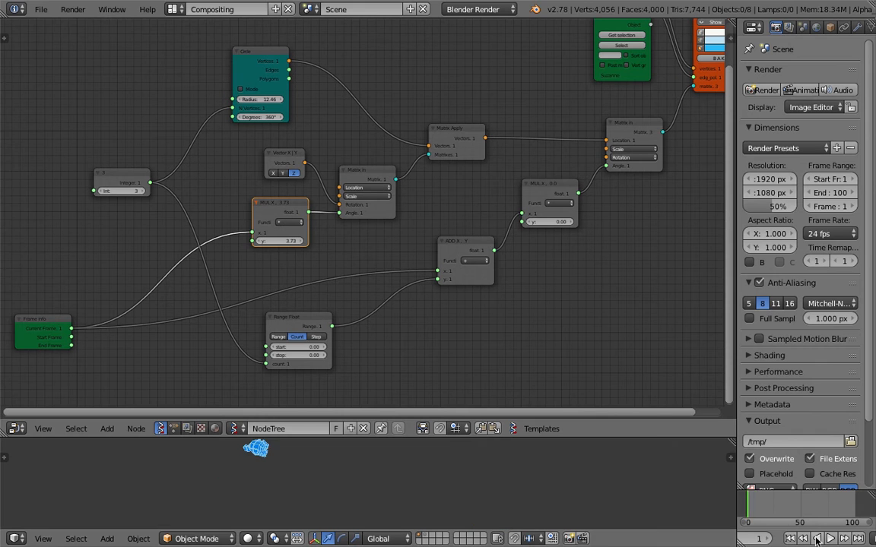
click(829, 539)
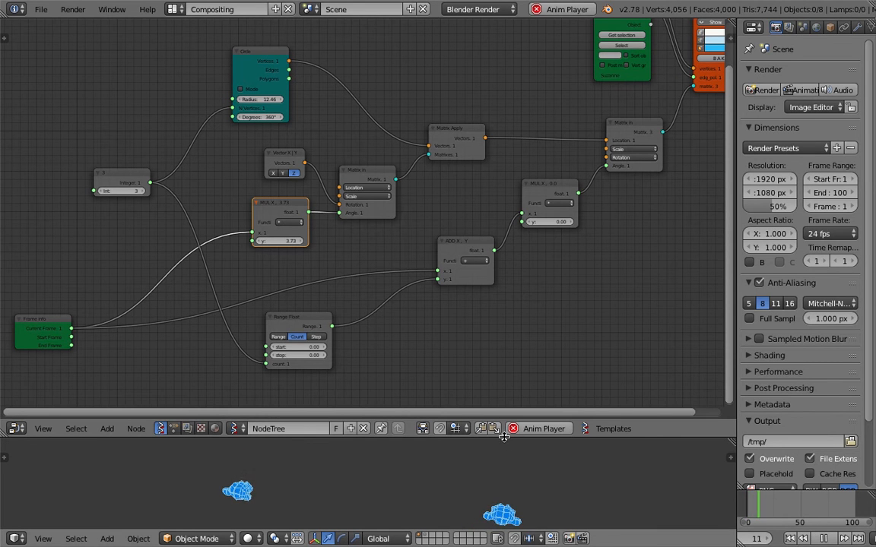
drag(504, 437, 544, 382)
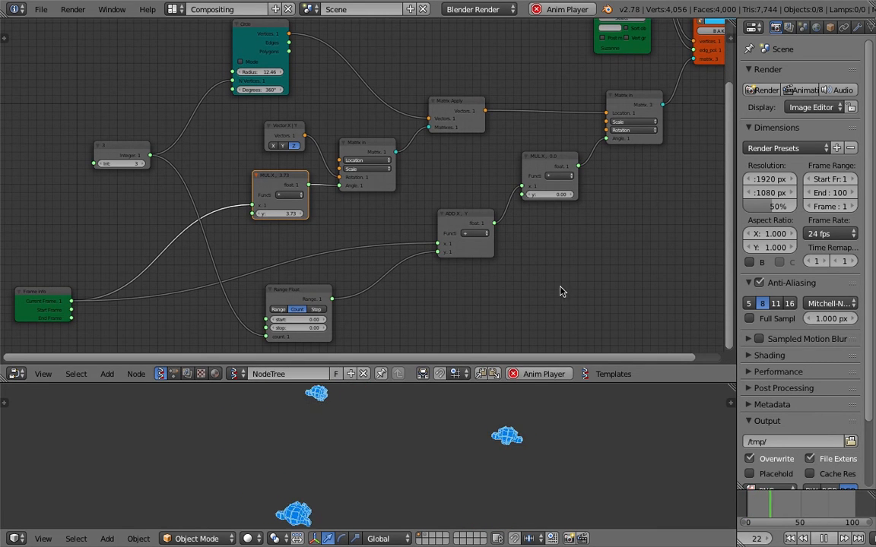
key(alt+a)
- Collapse the Objects in mk2 node and position it beside Viewer Draw, above the Matrix in node
middle_drag(476, 179, 431, 244)
middle_drag(554, 114, 520, 141)
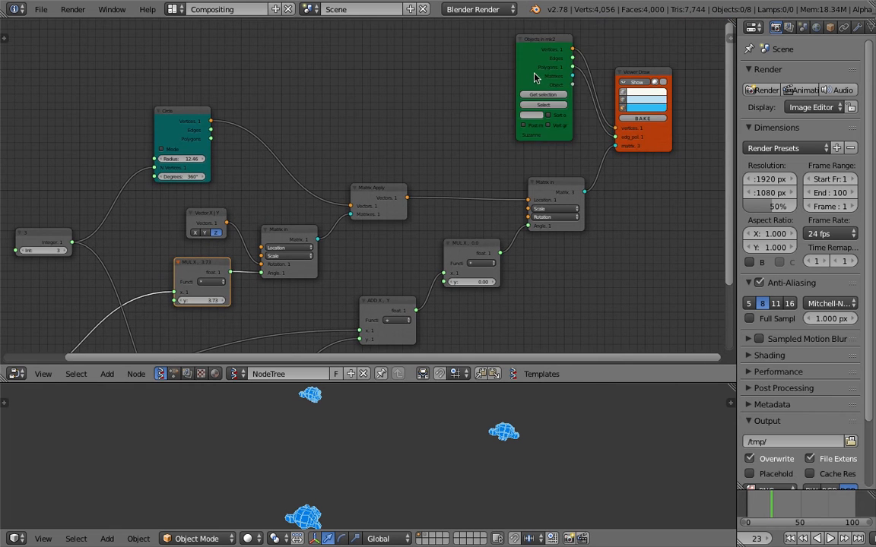
drag(535, 73, 555, 70)
drag(629, 73, 637, 88)
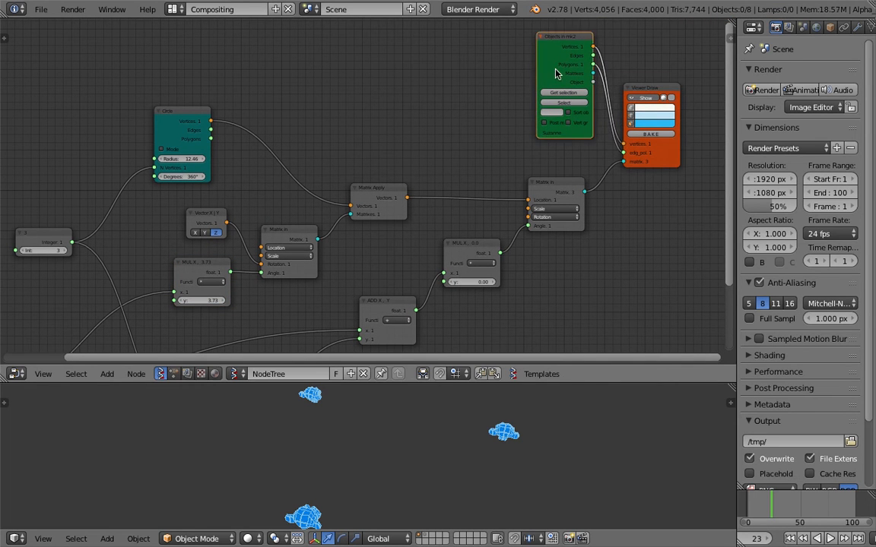
mouse_move(556, 70)
mouse_down()
mouse_move(560, 62)
mouse_move(573, 133)
mouse_move(564, 91)
mouse_up()
click(545, 28)
middle_drag(642, 105, 642, 94)
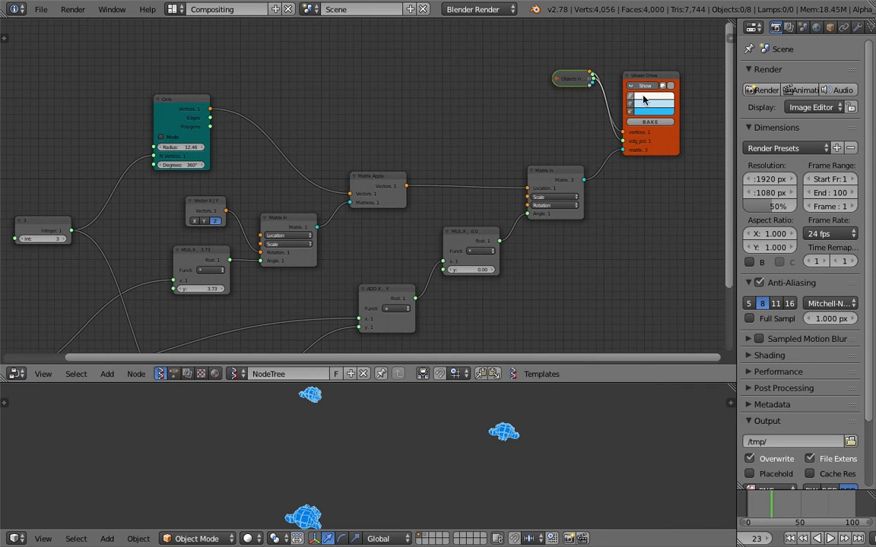
drag(649, 76, 648, 93)
- Move the Matrix in node slightly closer to Viewer Draw and the Circle node a little higher
middle_drag(625, 126, 384, 162)
scroll(453, 216, up, 7)
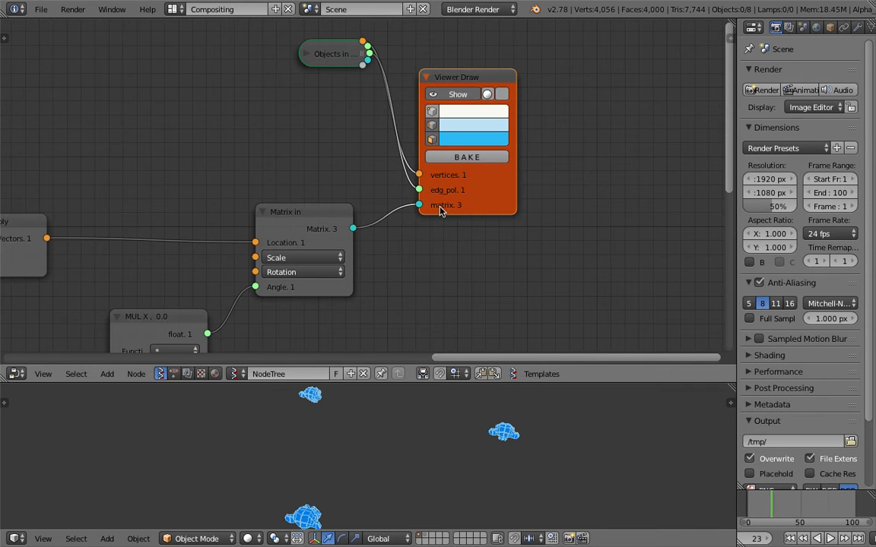
middle_drag(414, 218, 539, 140)
drag(491, 173, 512, 164)
scroll(446, 166, down, 6)
middle_drag(330, 179, 445, 153)
mouse_move(154, 77)
mouse_down()
mouse_move(167, 60)
mouse_move(159, 62)
mouse_up()
middle_drag(343, 179, 365, 176)
- Set the integer node driving the circle's vertex count to 6, and briefly play the animation
middle_drag(462, 389, 448, 395)
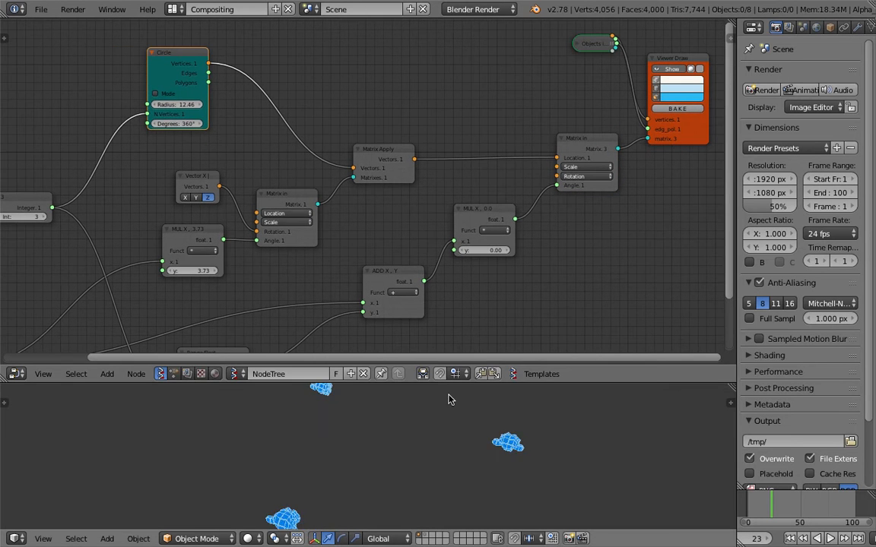
middle_drag(465, 451, 365, 495)
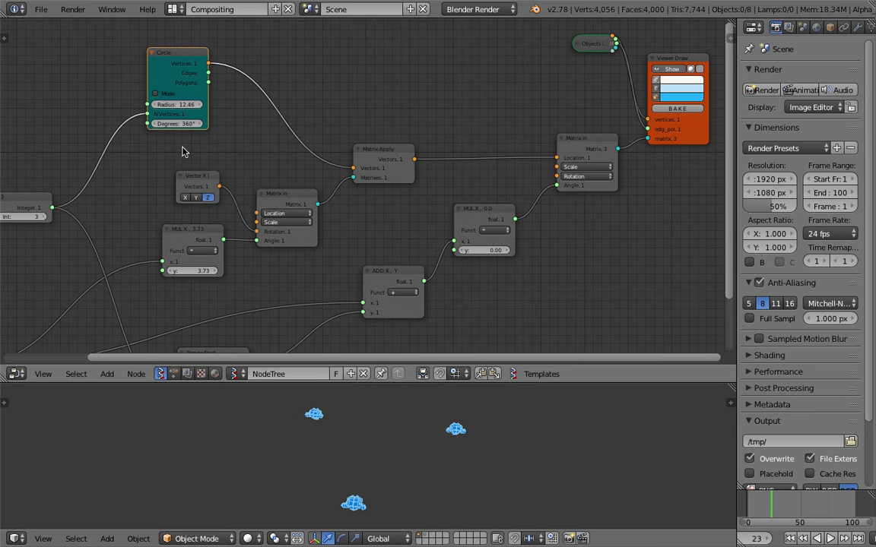
middle_drag(186, 113, 242, 101)
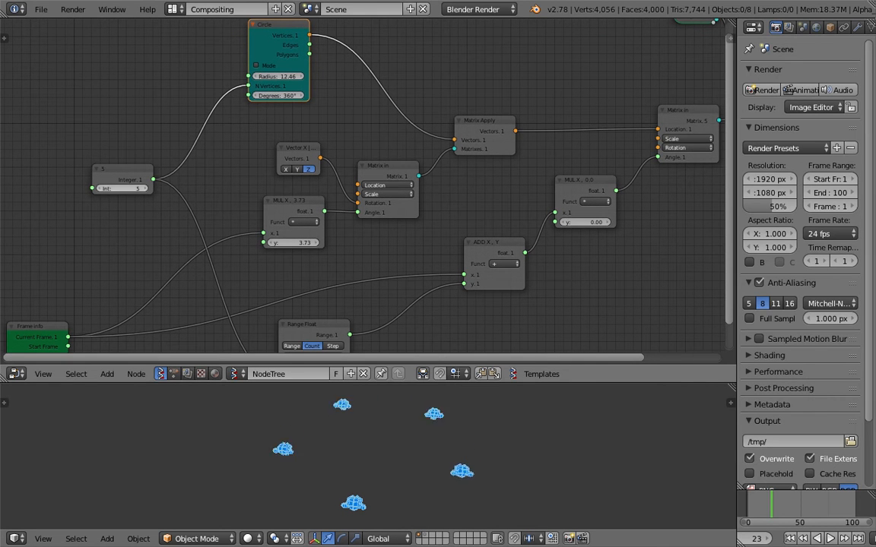
drag(128, 189, 138, 187)
middle_drag(385, 428, 408, 445)
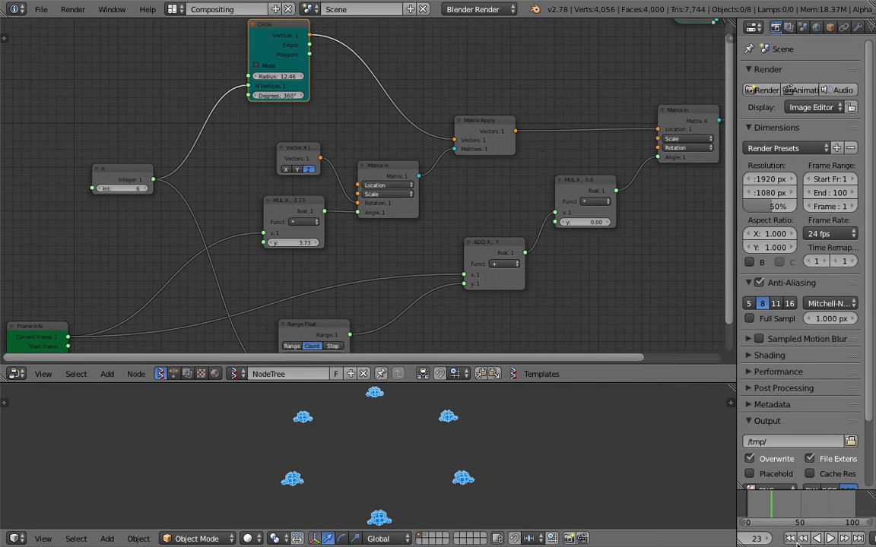
click(829, 538)
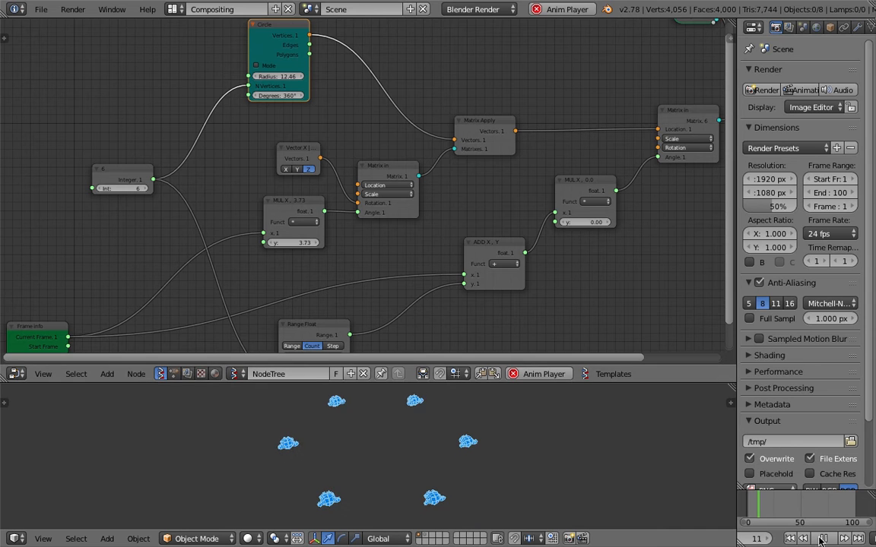
key(alt+a)
- Move the Matrix Apply node and its Matrix in node closer to the Matrix in node that feeds Viewer Draw
middle_drag(551, 121, 461, 145)
drag(597, 140, 583, 147)
drag(389, 146, 472, 115)
drag(325, 190, 404, 167)
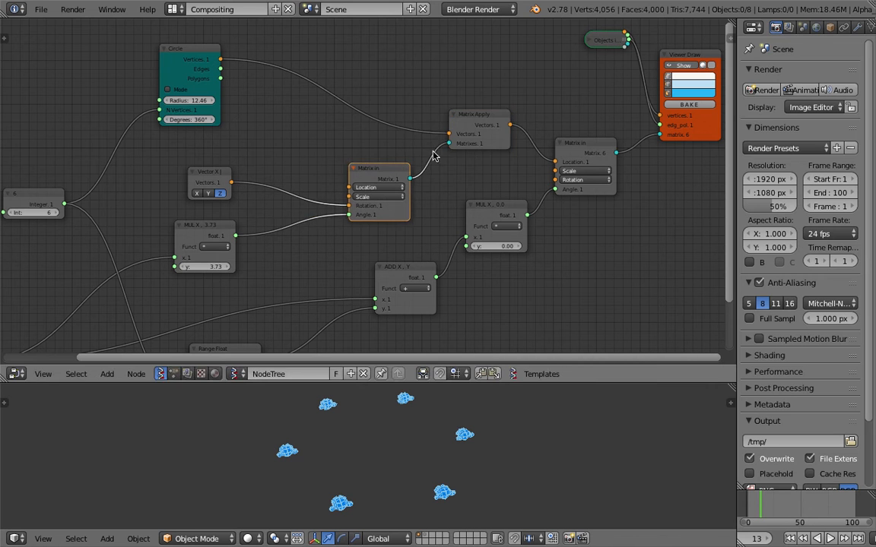
drag(469, 123, 481, 131)
drag(393, 173, 384, 171)
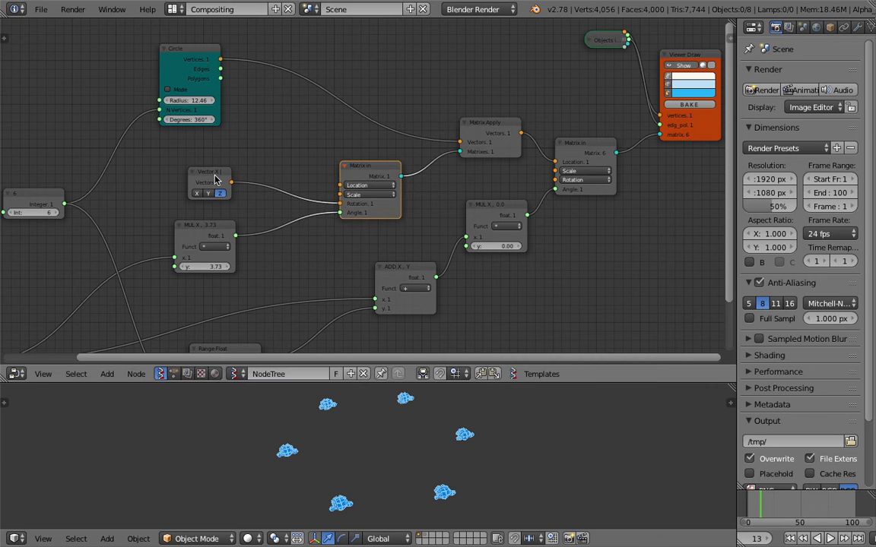
- Move the Vector X and MUL 3.73 nodes closer to the Matrix in node they feed
drag(217, 177, 270, 158)
drag(235, 235, 235, 227)
drag(284, 212, 287, 218)
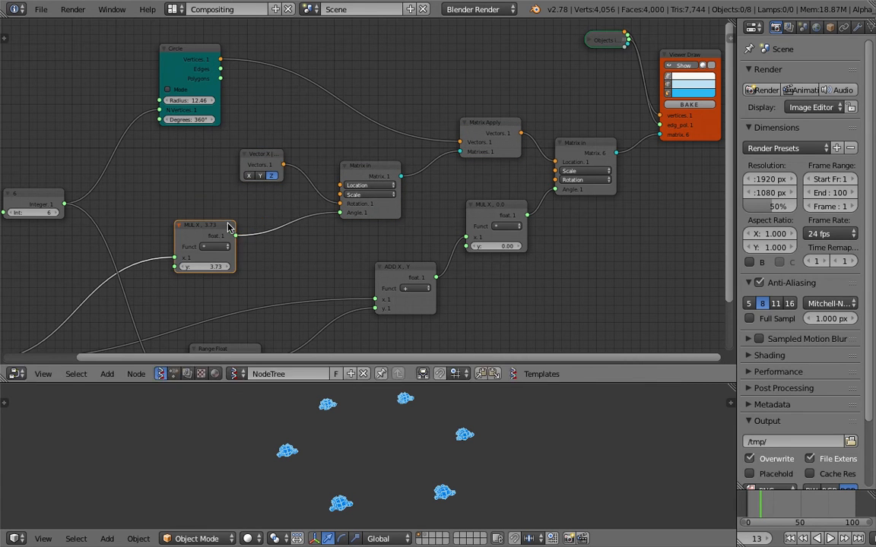
drag(231, 225, 295, 207)
- Play the animation to check how the six Suzanne heads move around the circle, and stop it
middle_drag(398, 303, 406, 295)
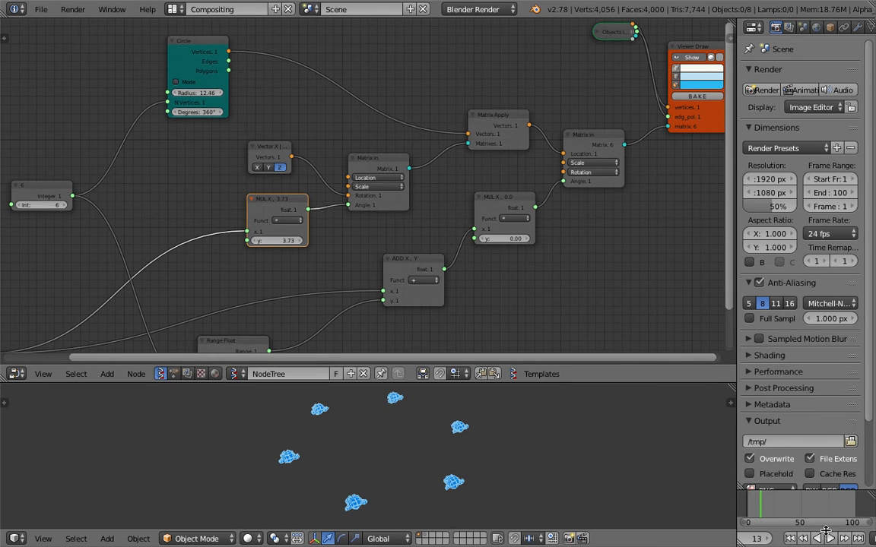
click(829, 538)
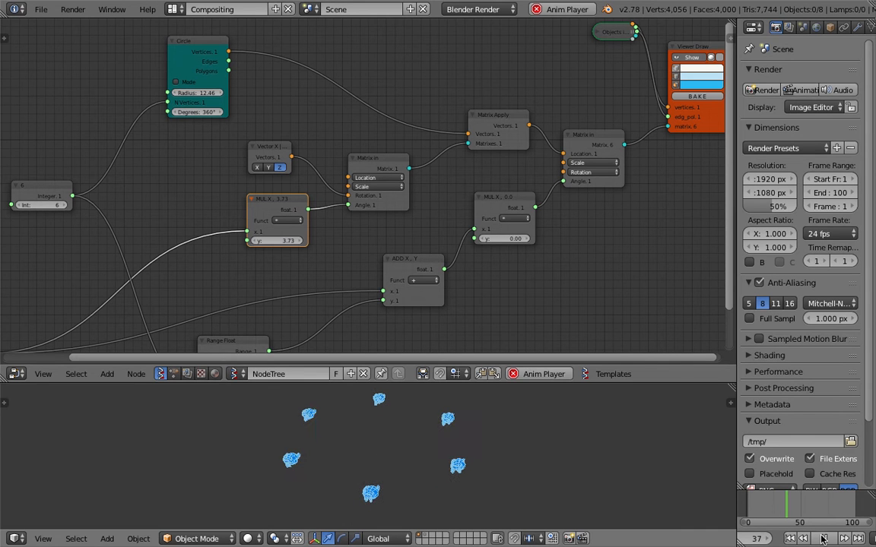
click(823, 539)
- Move Viewer Draw and the Matrix in node feeding it farther away from Matrix Apply
middle_drag(472, 269, 475, 227)
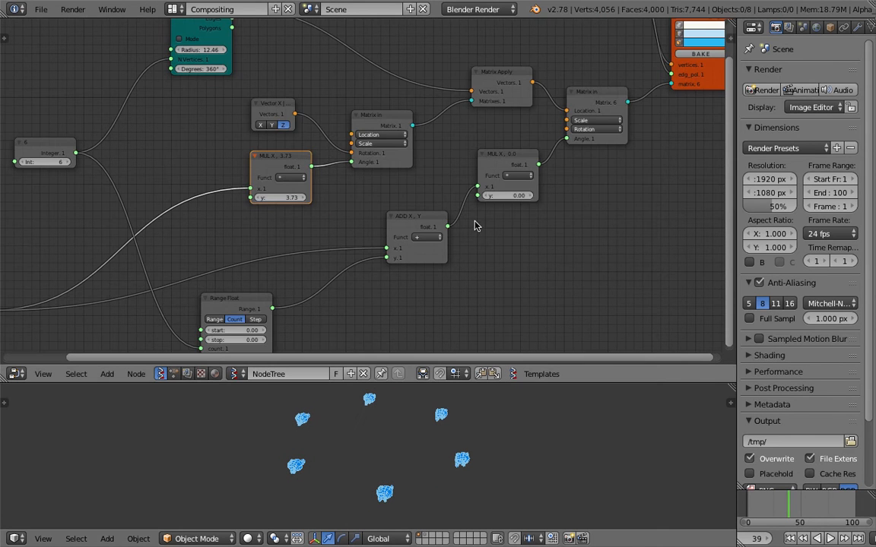
mouse_move(457, 259)
middle_down()
mouse_move(372, 303)
mouse_move(269, 329)
middle_up()
drag(509, 146, 574, 139)
drag(413, 164, 489, 150)
middle_drag(379, 202, 391, 176)
scroll(383, 193, up, 2)
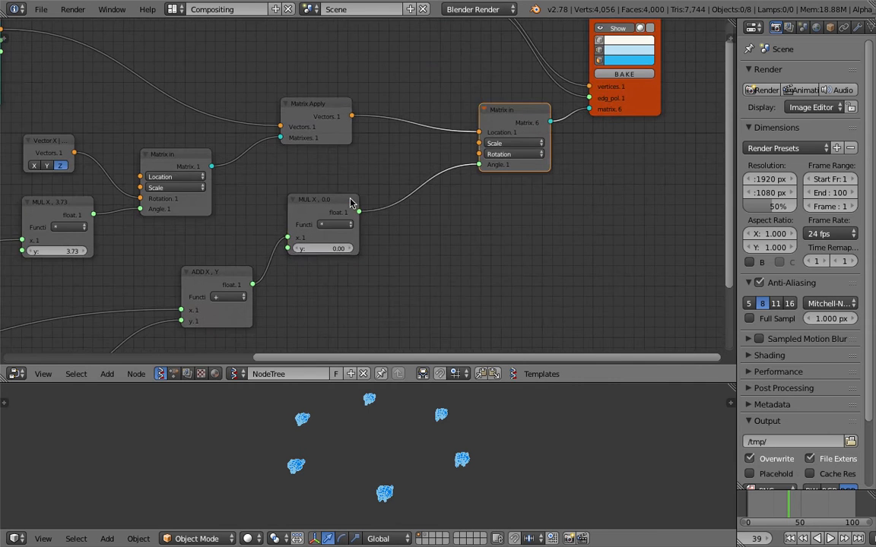
- Bring the MUL node with y 0.00 and the ADD node closer to the repositioned Matrix in node
drag(329, 203, 412, 192)
scroll(380, 216, down, 3)
middle_drag(347, 227, 420, 156)
drag(324, 190, 387, 162)
middle_drag(492, 145, 418, 185)
scroll(361, 180, up, 3)
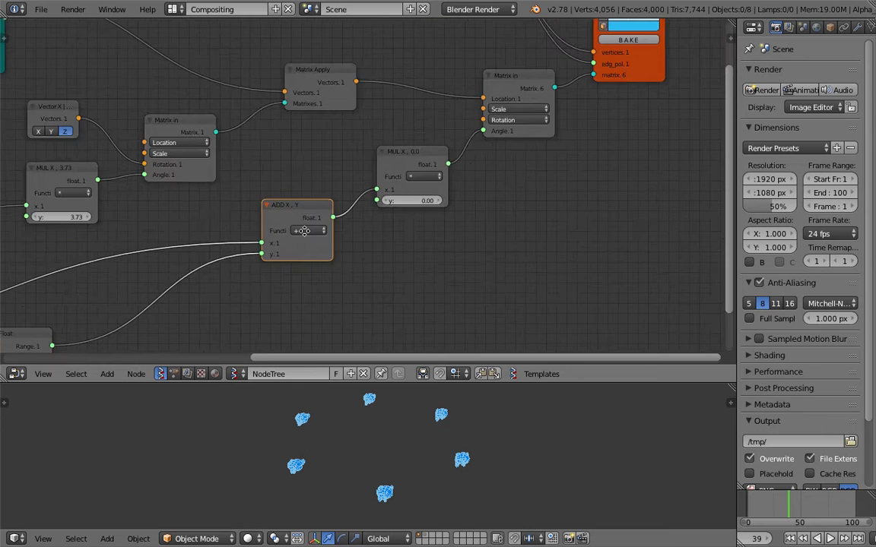
- Move the Range Float and Frame info nodes closer to the math nodes they feed
scroll(535, 107, up, 7)
middle_drag(475, 96, 396, 143)
scroll(403, 216, down, 6)
middle_drag(208, 273, 389, 169)
middle_drag(305, 190, 486, 111)
scroll(296, 186, down, 2)
scroll(280, 199, up, 2)
drag(256, 236, 357, 203)
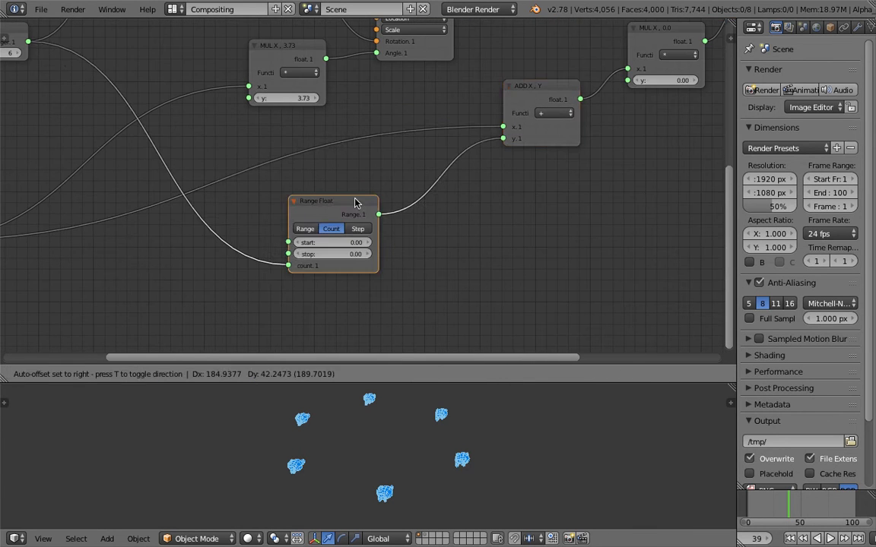
middle_drag(357, 203, 531, 156)
scroll(258, 200, down, 2)
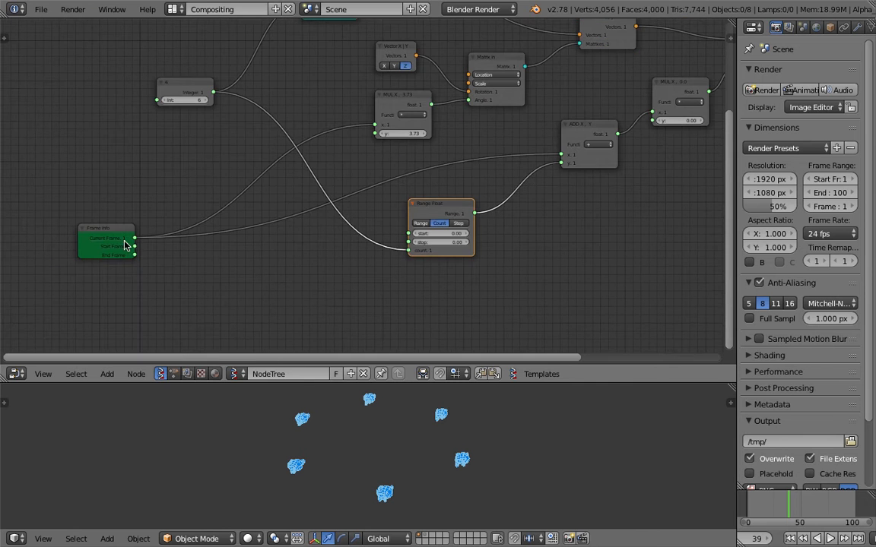
drag(104, 232, 243, 220)
- Set y to 30 on the MUL node driving the Matrix in angle, and play the animation from the start
middle_drag(472, 156, 357, 178)
scroll(357, 178, up, 1)
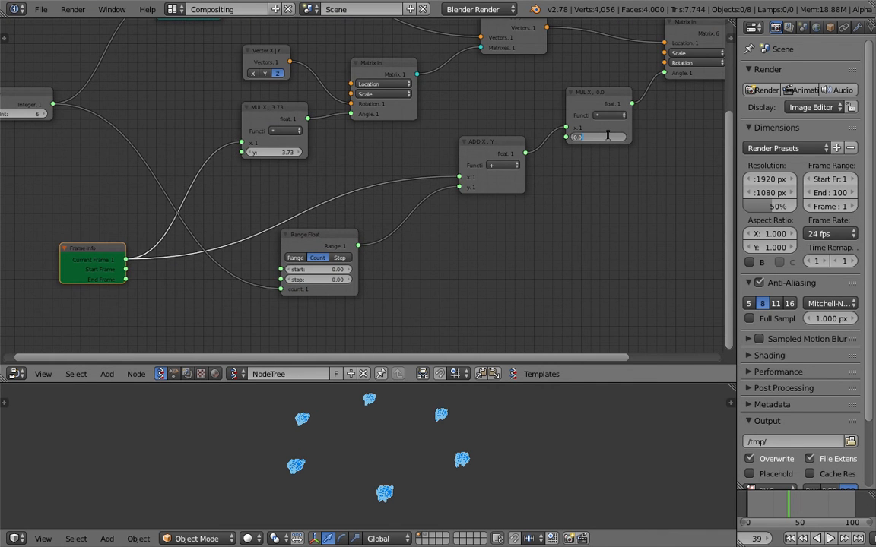
key(Return)
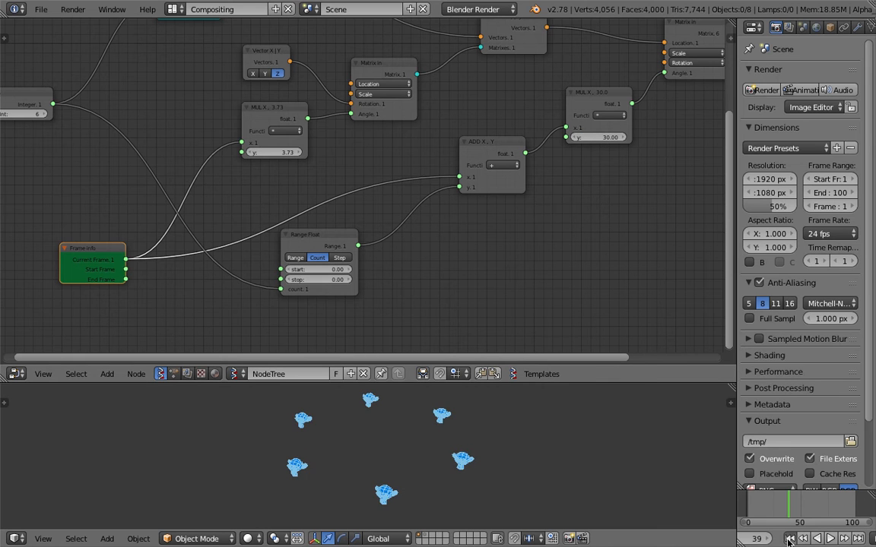
click(788, 540)
key(alt+a)
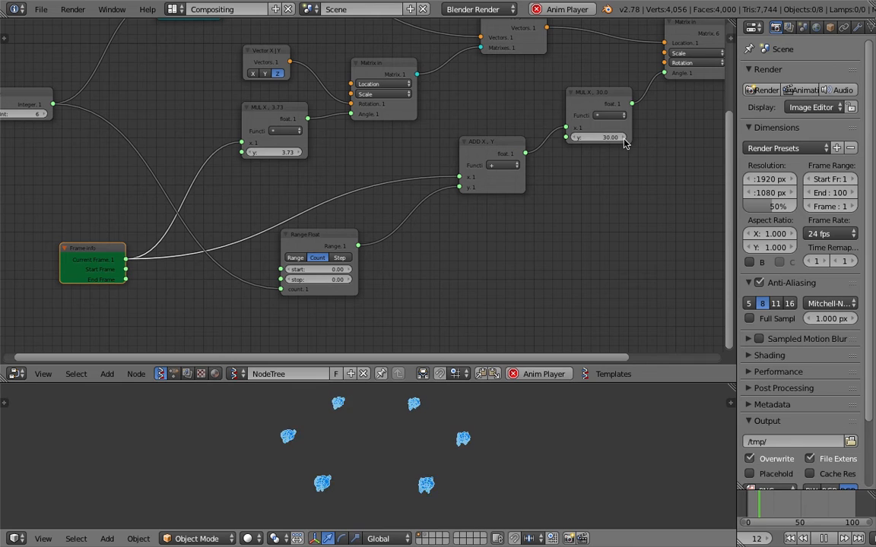
- Set y to 20 on the MUL node driving the Matrix in angle while the animation plays
click(612, 137)
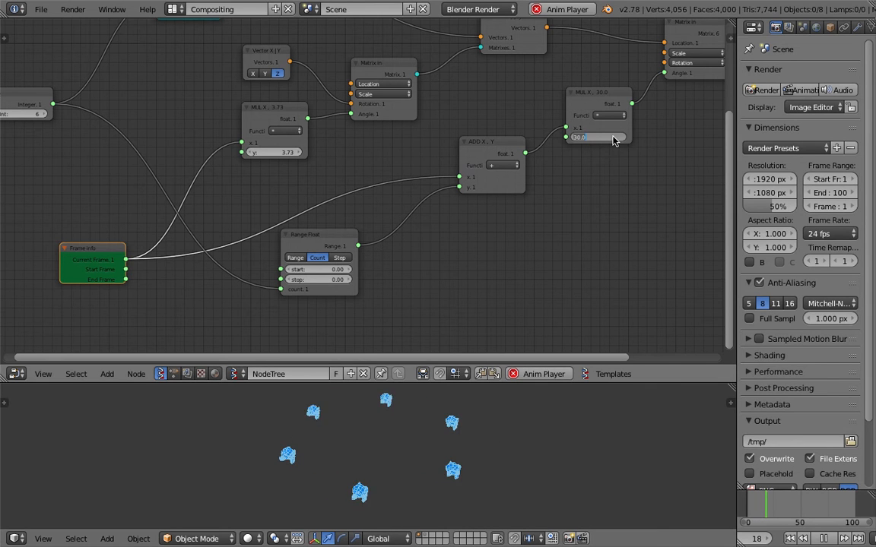
text(2-)
key(Return)
click(613, 138)
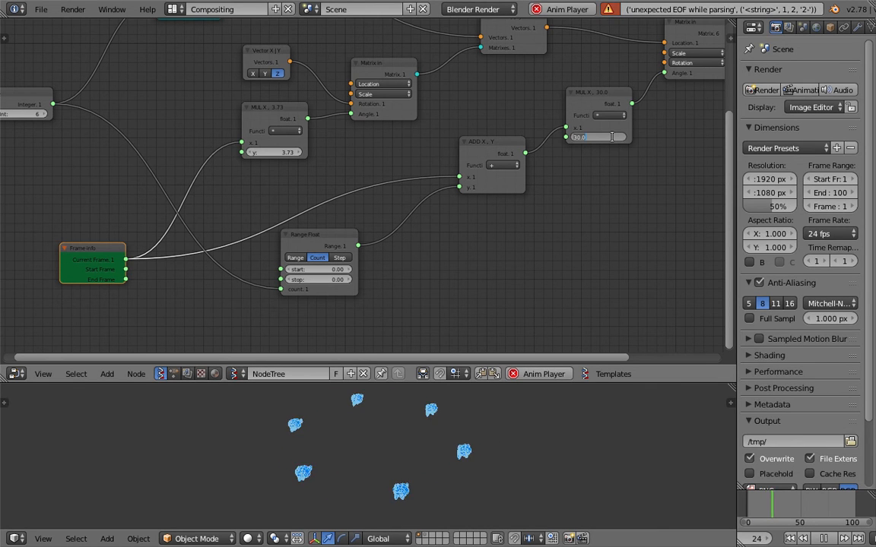
text(20)
key(Return)
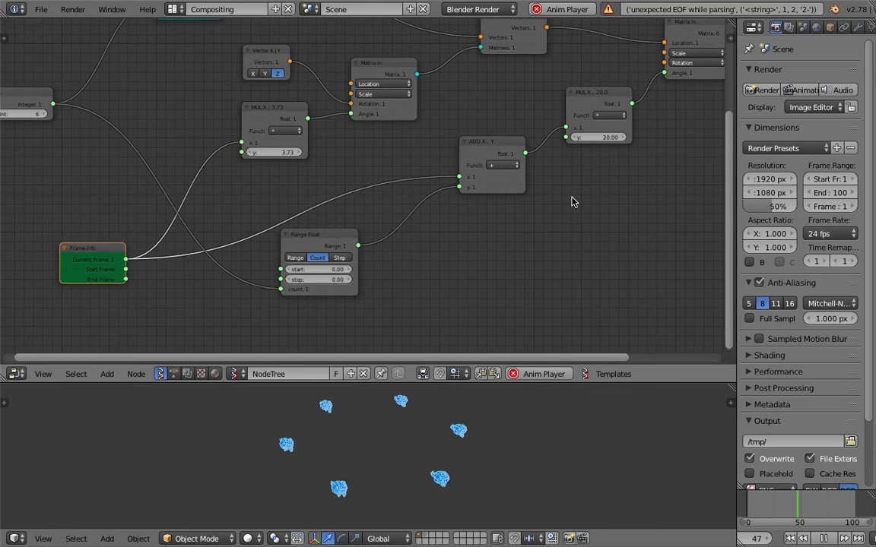
- Shift the Range Float node slightly away from Frame info and set its stop value to 360
drag(344, 241, 360, 239)
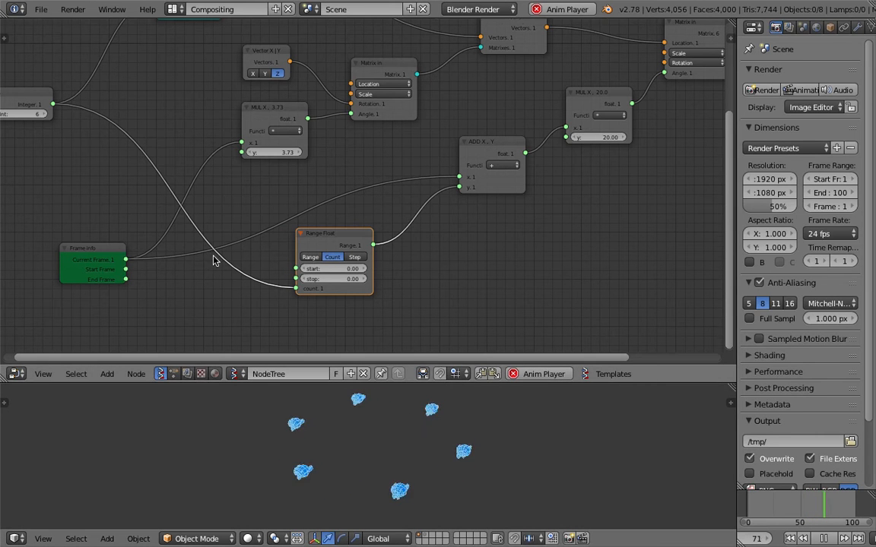
scroll(215, 254, up, 1)
drag(324, 245, 334, 252)
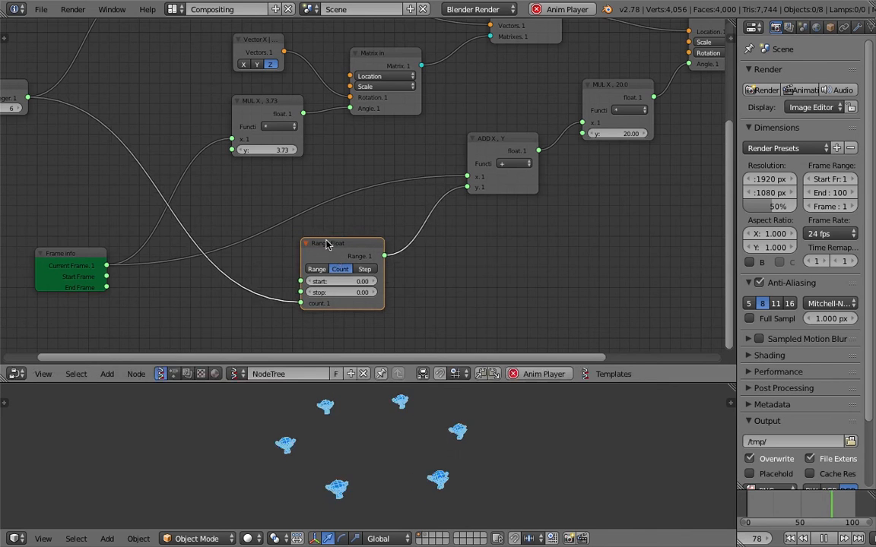
middle_drag(372, 217, 386, 213)
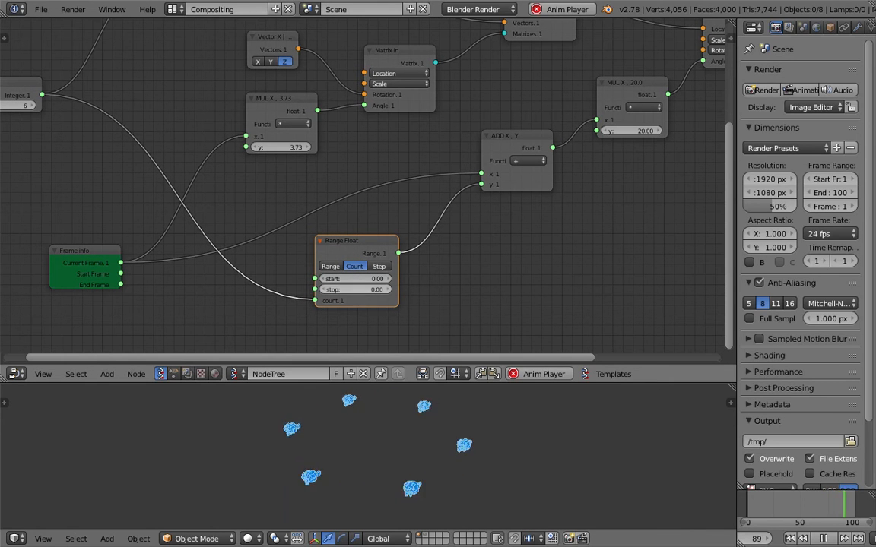
click(366, 289)
text(3)
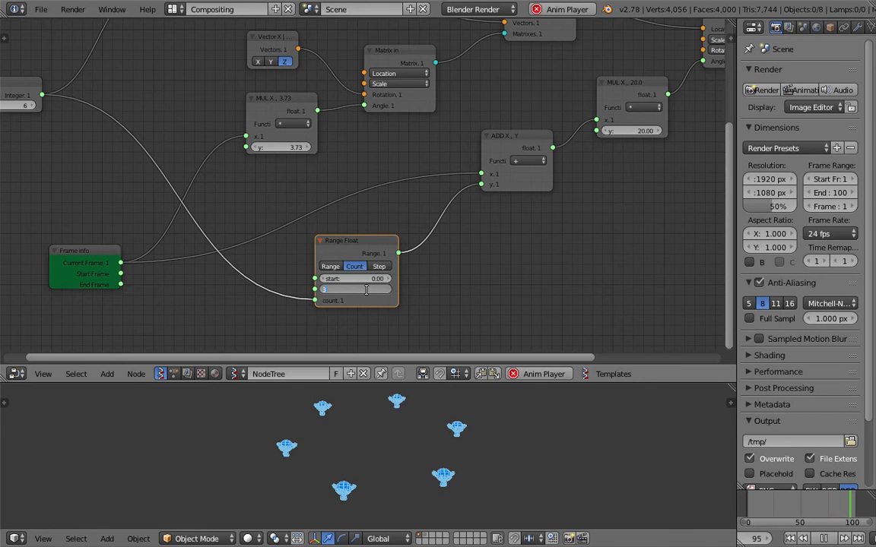
text(60)
key(Return)
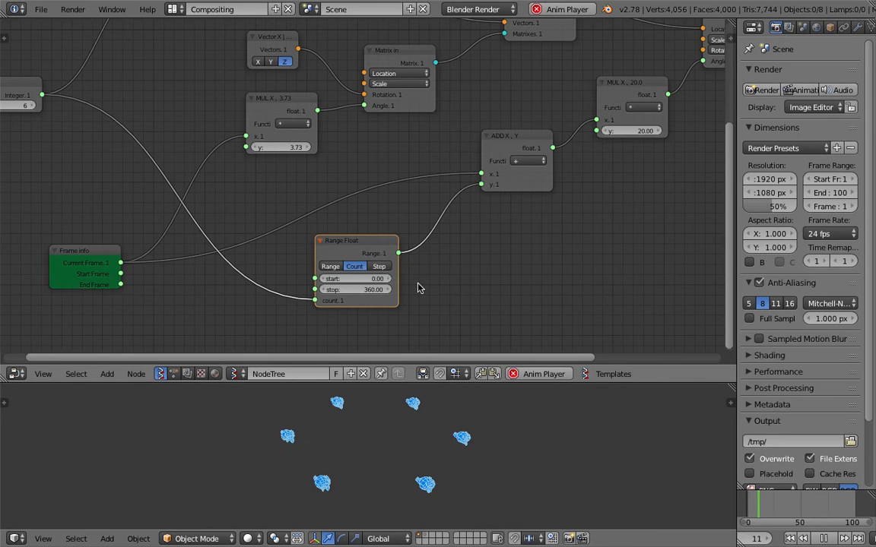
- Set y to 60 on the MUL node that feeds the Matrix in angle
click(630, 132)
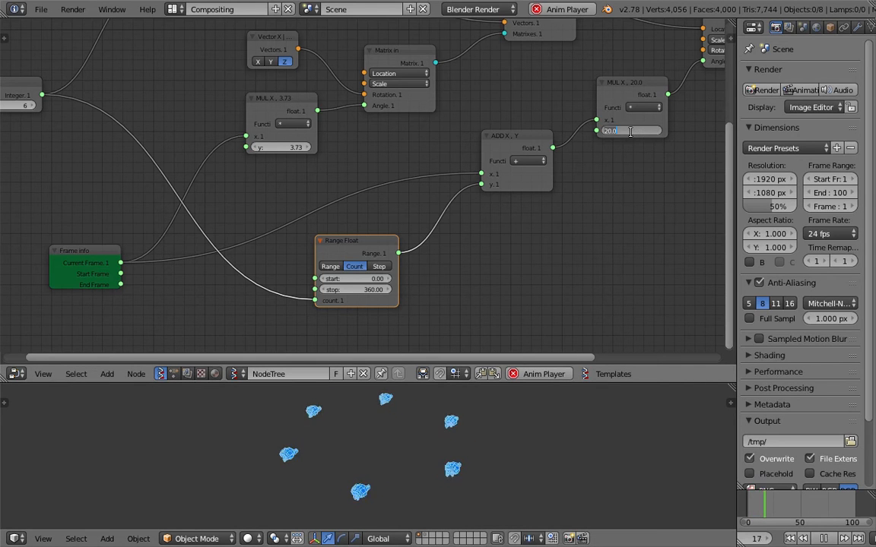
text(60)
key(Return)
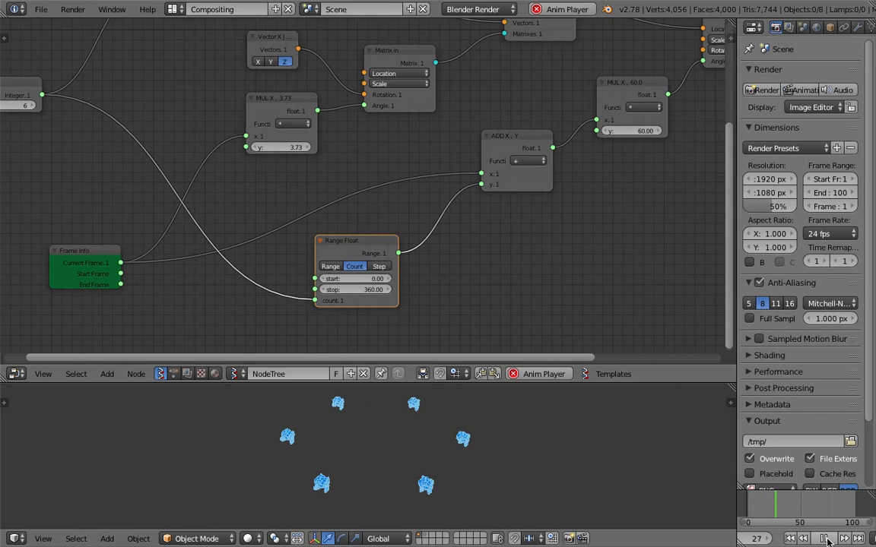
- Stop the animation playback and shift the Range Float node slightly upward in the node tree
key(alt+a)
scroll(389, 225, down, 2)
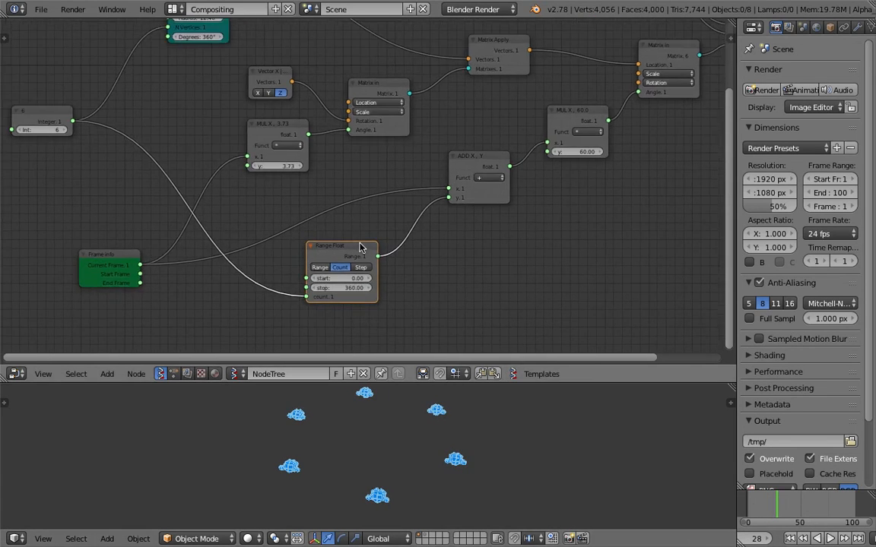
key(g)
click(367, 218)
- Shift the MUL node feeding the first Matrix in angle slightly away from that node and set its y to 5
scroll(304, 199, down, 1)
middle_drag(301, 195, 295, 217)
scroll(295, 215, up, 2)
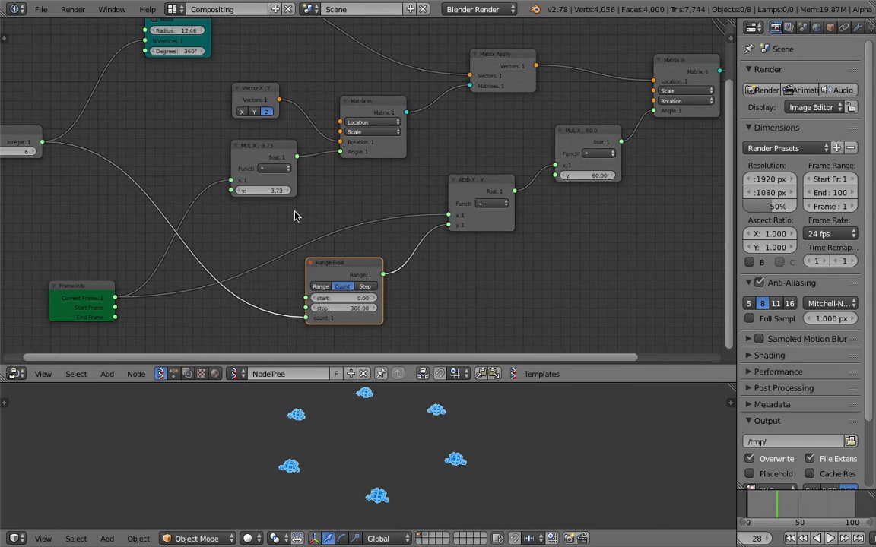
drag(271, 161, 262, 158)
click(272, 189)
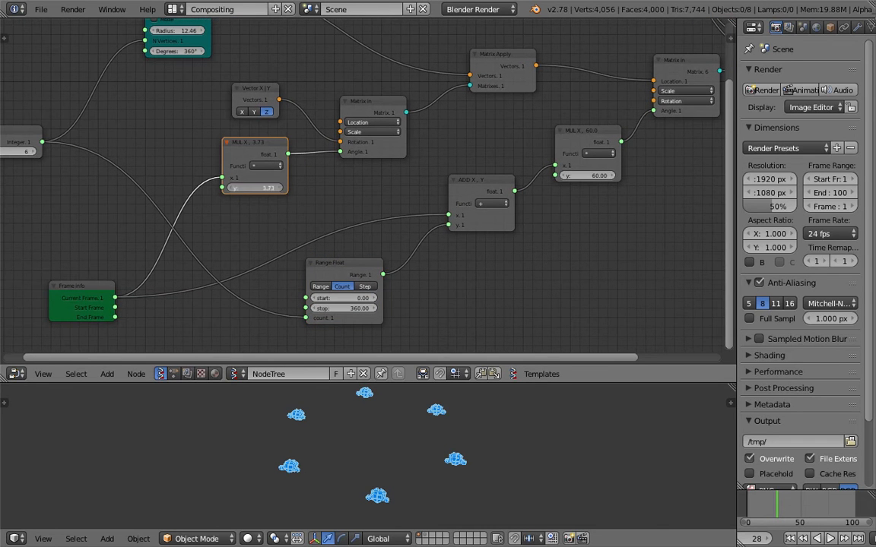
text(5)
key(Return)
- Turn off the Show option on the Viewer Draw node to hide its preview of the heads
scroll(342, 190, down, 2)
mouse_move(377, 186)
middle_down()
mouse_move(288, 216)
mouse_move(263, 234)
middle_up()
middle_drag(507, 97, 438, 157)
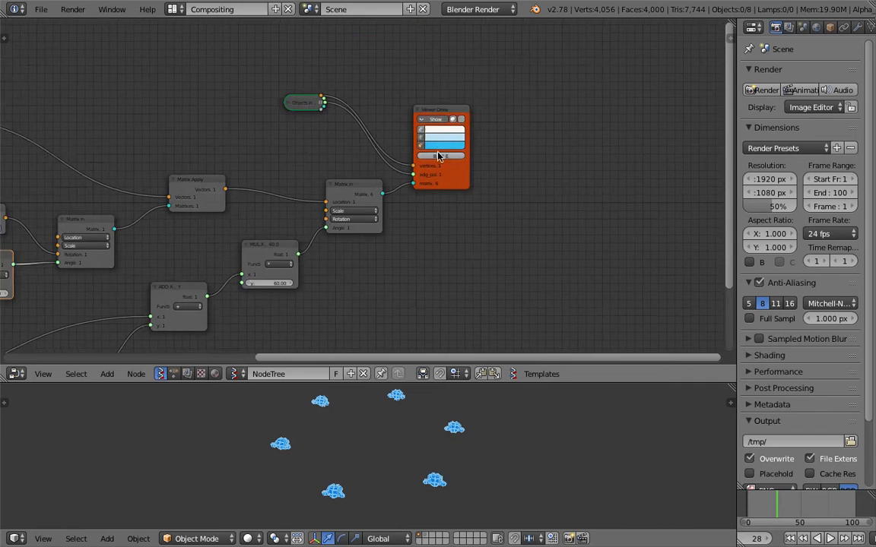
scroll(437, 156, up, 3)
click(455, 102)
click(455, 102)
click(455, 103)
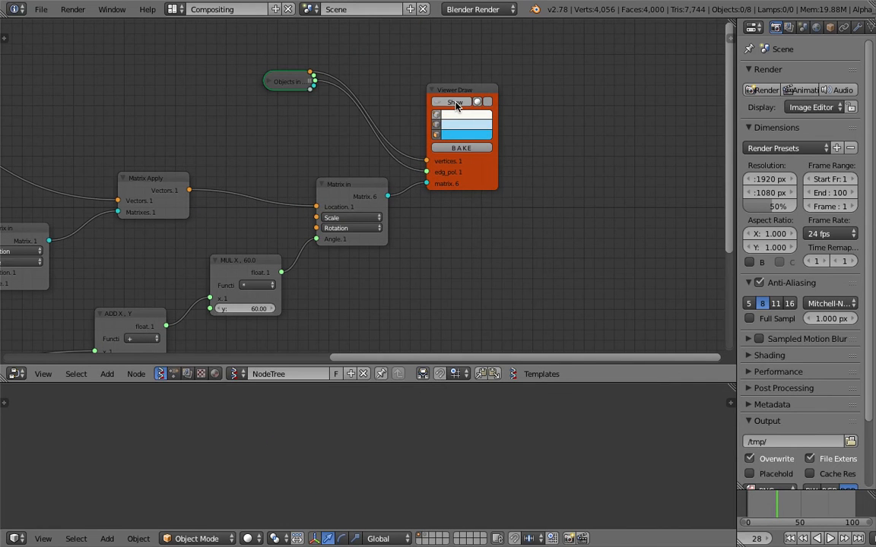
click(456, 103)
click(454, 103)
- Add a Viewer BMeshMK2 node beside Viewer Draw and link the object's vertices and polygons and the last Matrix in output to it
scroll(518, 137, down, 1)
key(shift+a)
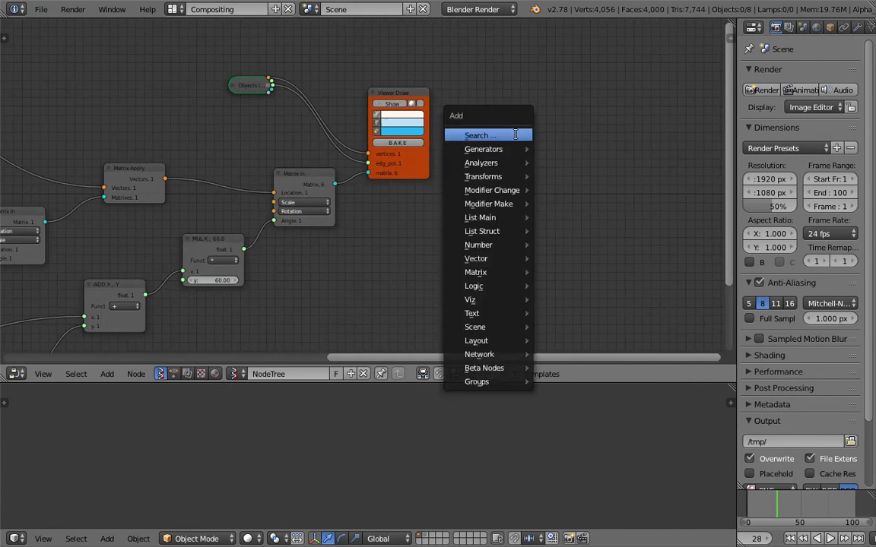
click(515, 134)
text(bmes)
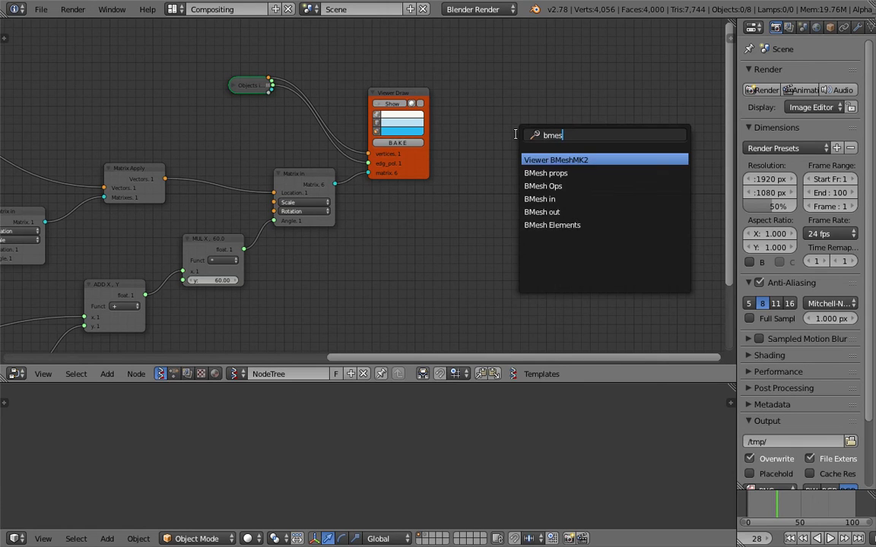
key(Return)
click(517, 137)
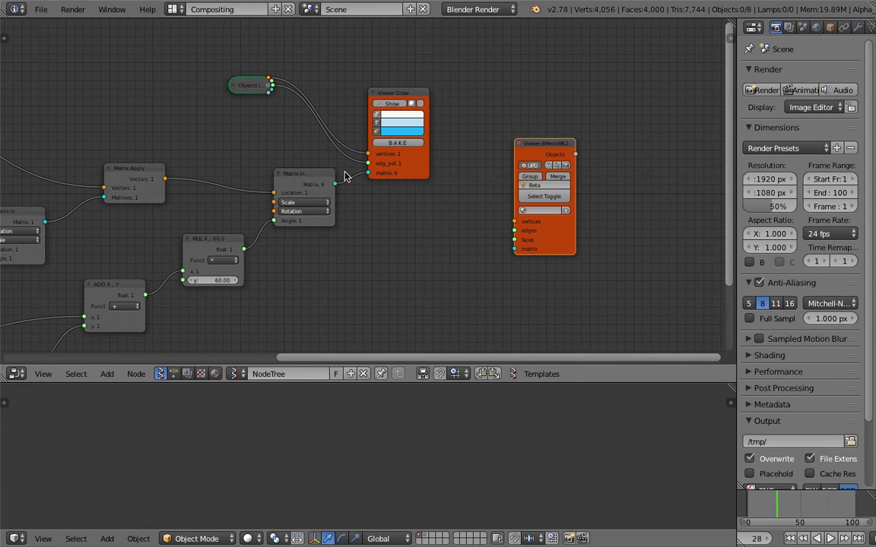
drag(335, 184, 513, 240)
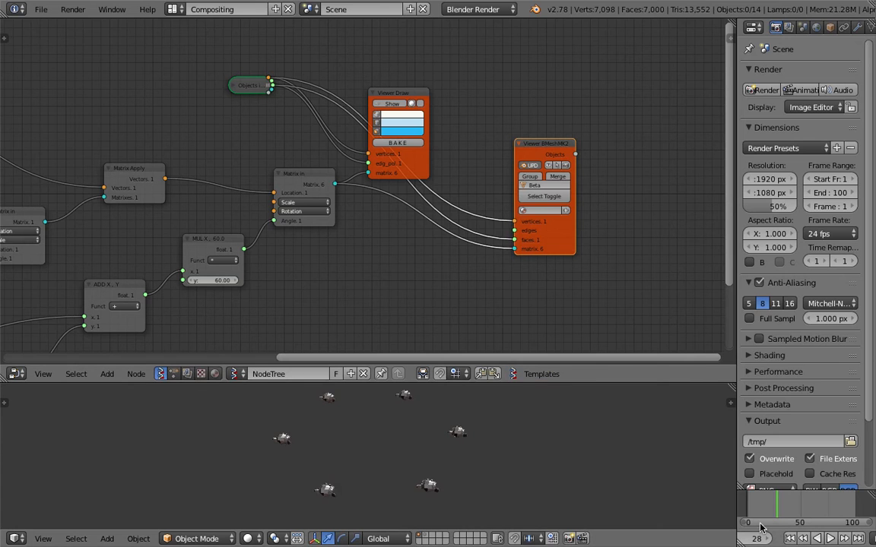
- Play the animation and enlarge the 3D viewport to watch the mesh heads orbit
click(830, 538)
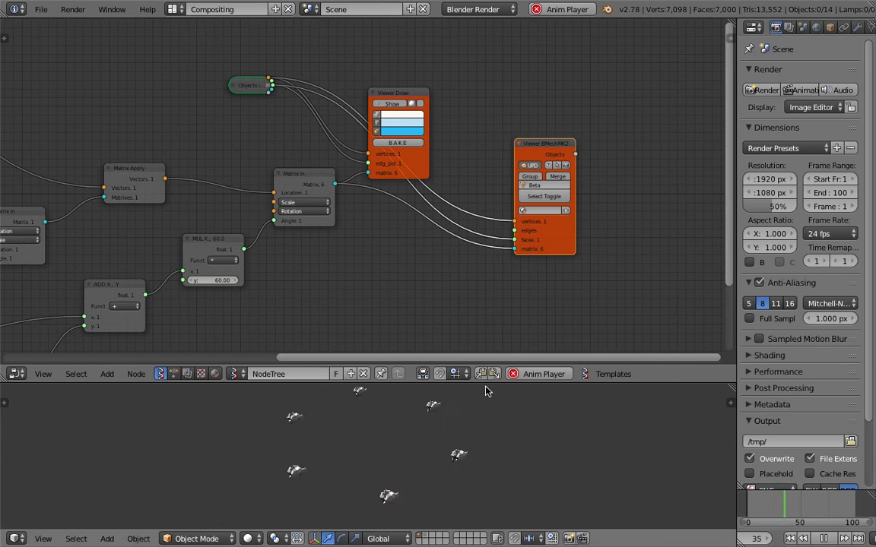
drag(487, 387, 458, 210)
scroll(452, 276, up, 4)
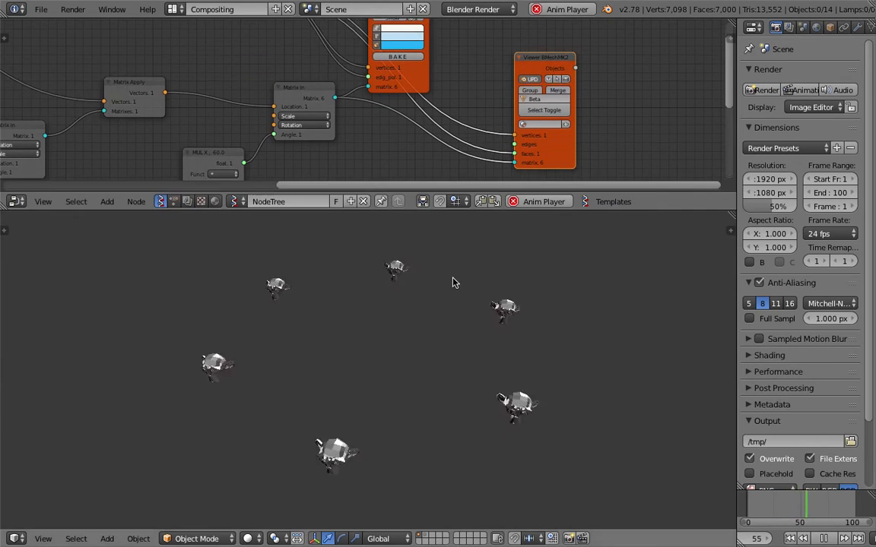
middle_drag(448, 260, 454, 290)
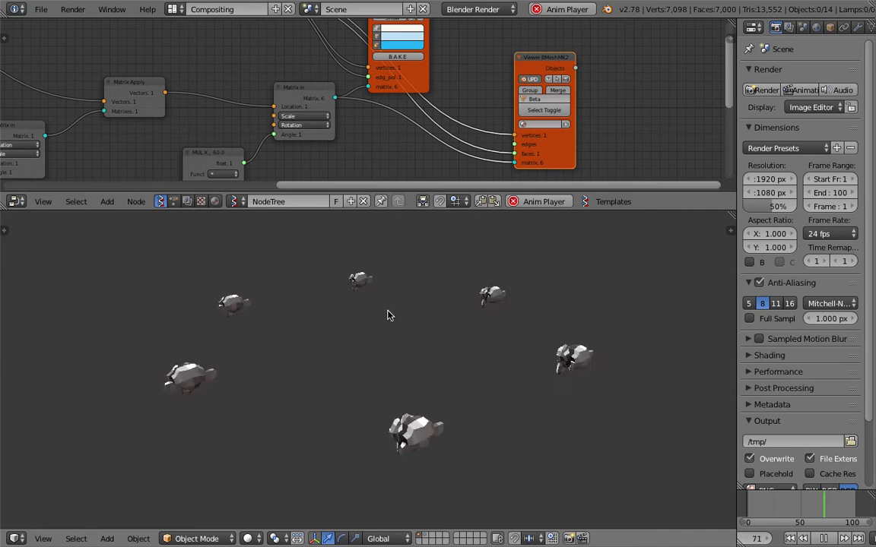
- Examine the node tree from the Matrix in nodes back to Frame info and Range Float while the animation plays
middle_drag(296, 110, 324, 103)
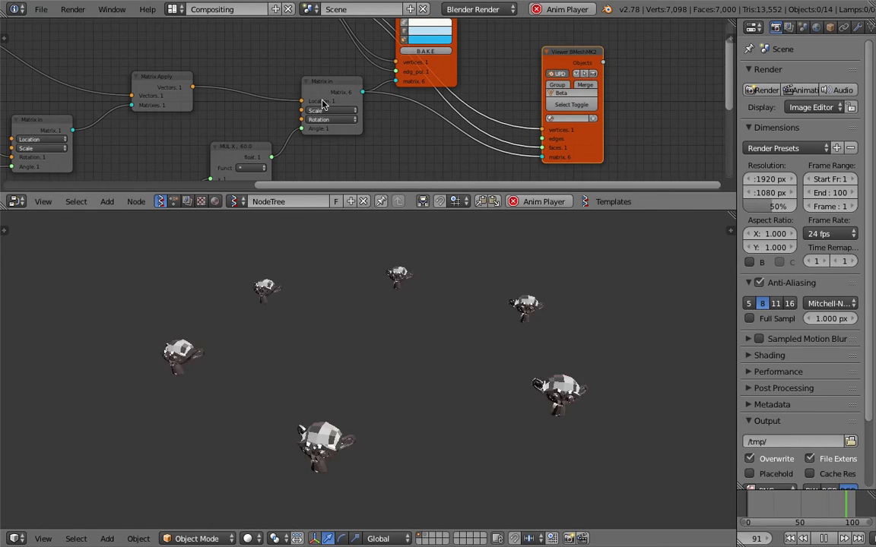
scroll(196, 101, down, 2)
middle_drag(196, 101, 337, 91)
scroll(156, 112, down, 4)
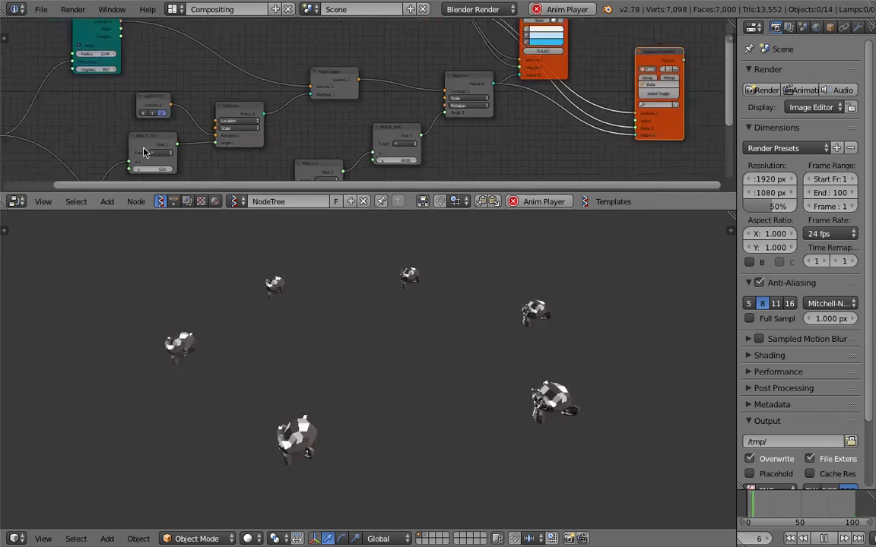
middle_drag(271, 88, 375, 60)
scroll(266, 95, up, 2)
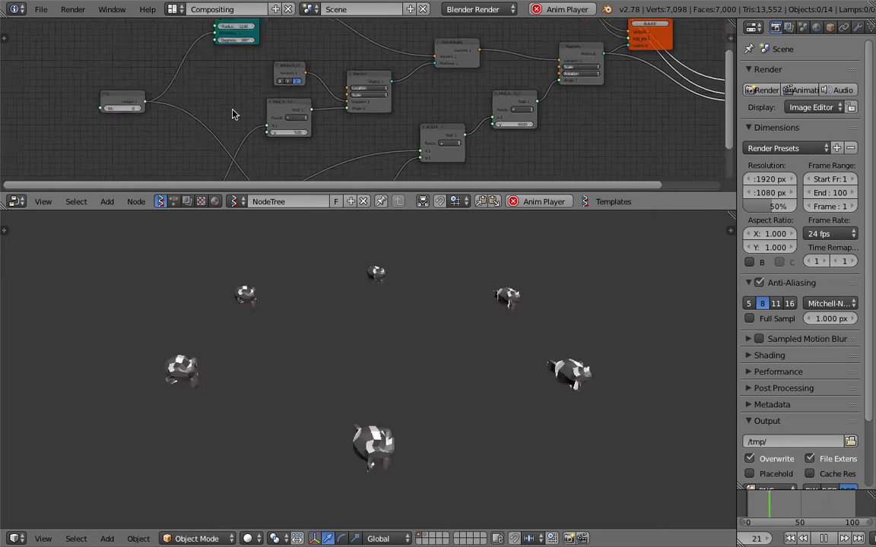
middle_drag(234, 113, 235, 38)
scroll(247, 74, up, 4)
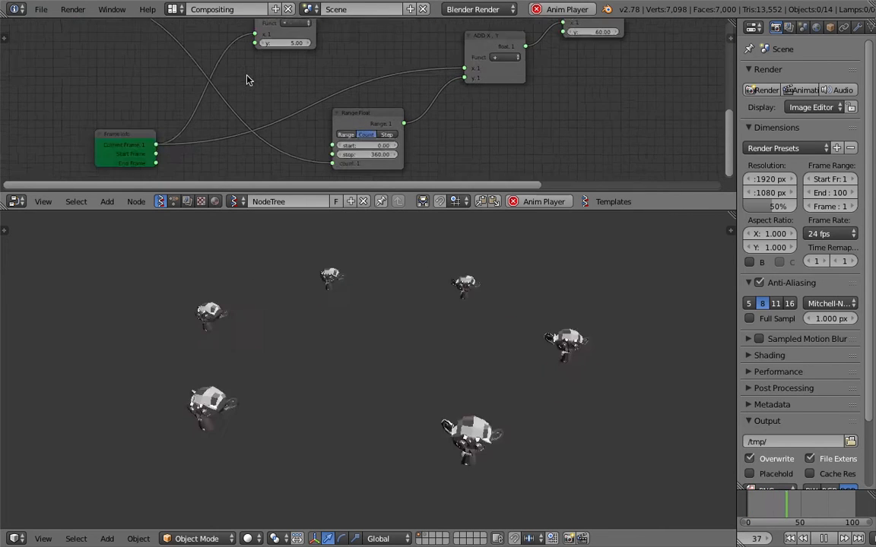
middle_drag(238, 109, 294, 85)
scroll(226, 96, up, 1)
scroll(294, 92, down, 1)
scroll(294, 95, down, 3)
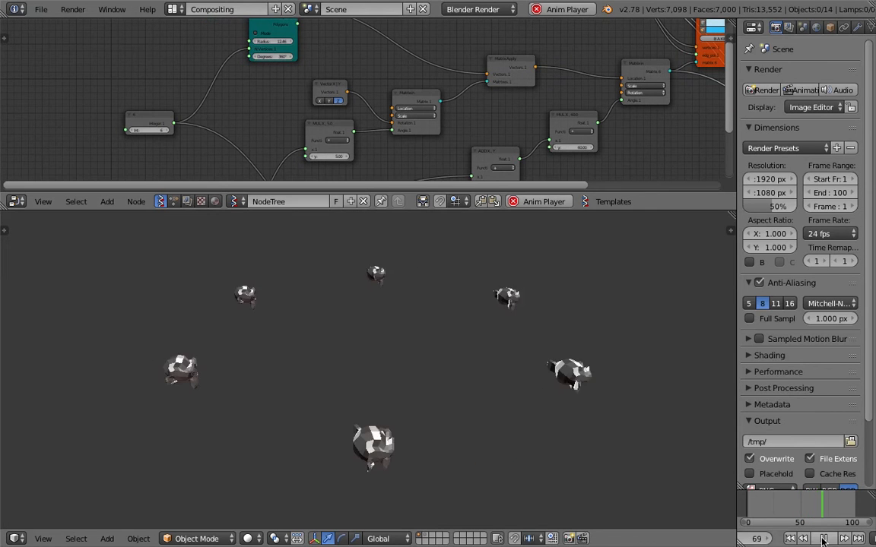
- Select one Suzanne head, show its transform properties, and watch its location and rotation during playback before stopping it
click(823, 538)
right_click(588, 370)
click(727, 232)
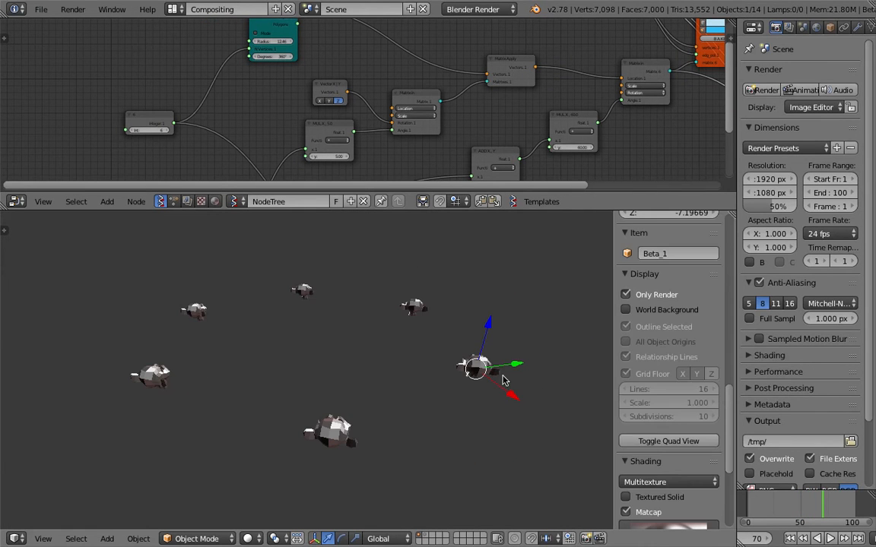
scroll(637, 348, up, 16)
scroll(676, 365, up, 5)
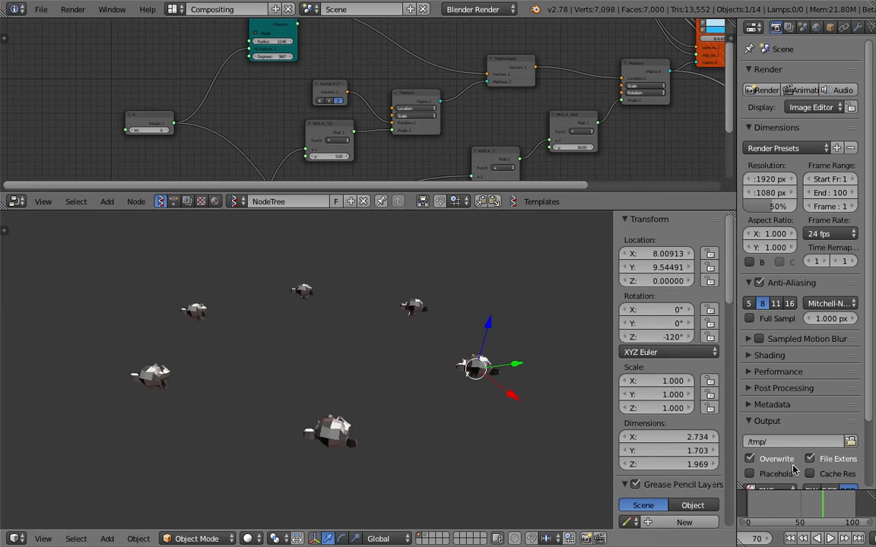
key(alt+a)
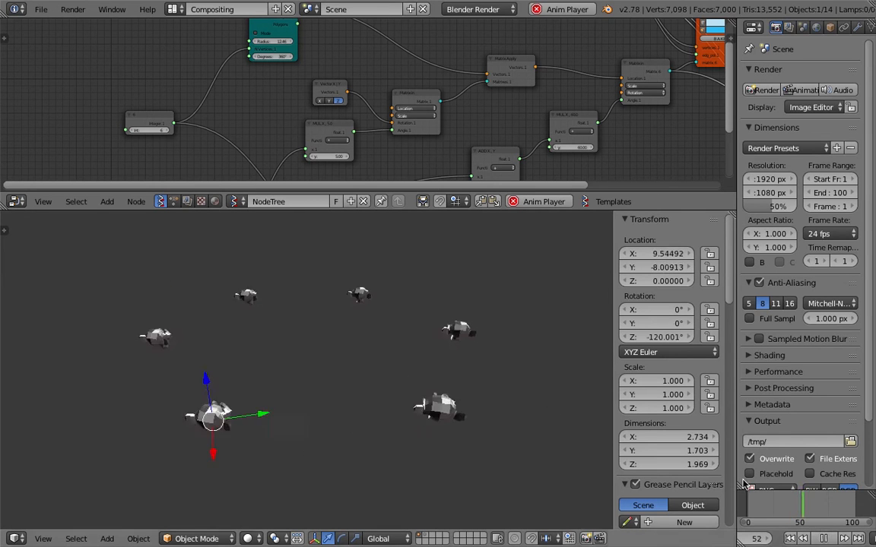
click(824, 538)
- Set the integer node that drives the circle's vertex count and the Range Float count to 18
middle_drag(436, 384, 454, 391)
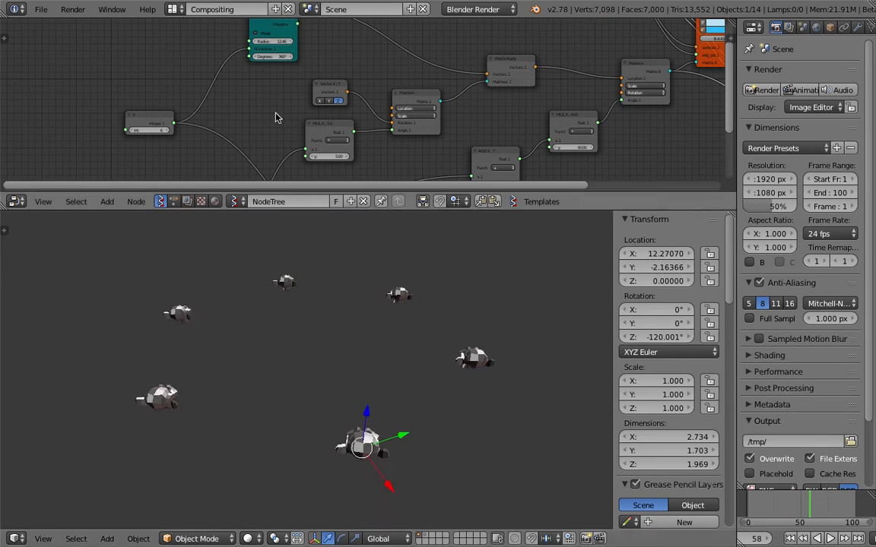
middle_drag(162, 126, 168, 131)
click(158, 133)
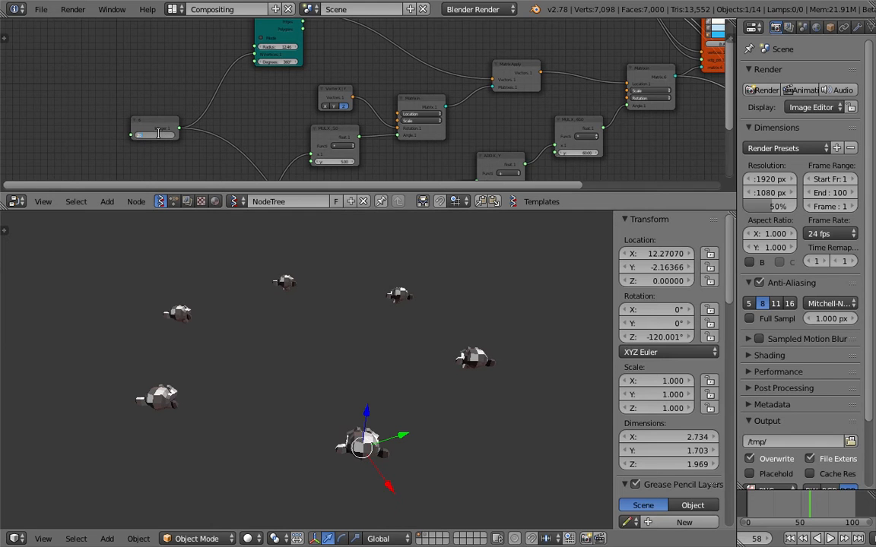
text(18)
key(Return)
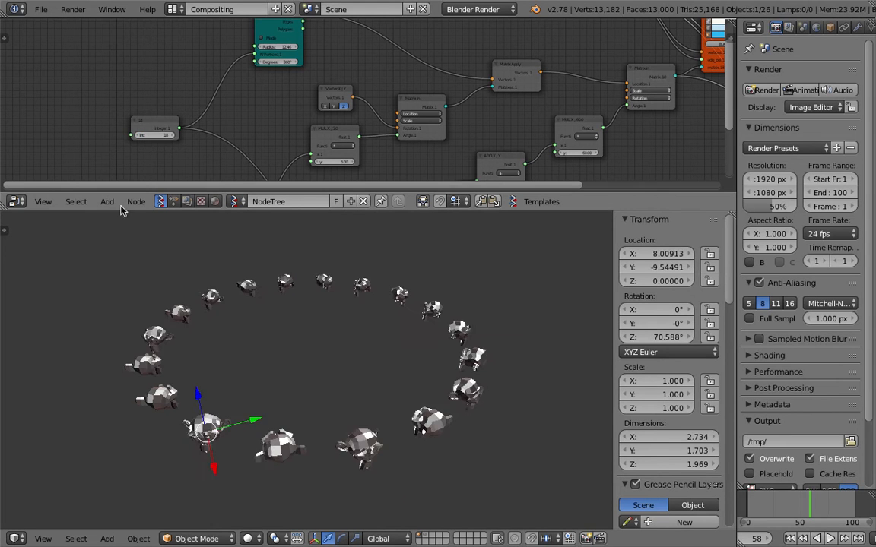
- Play the ring of heads from the first frame, deselect all objects, and stop the playback
click(790, 539)
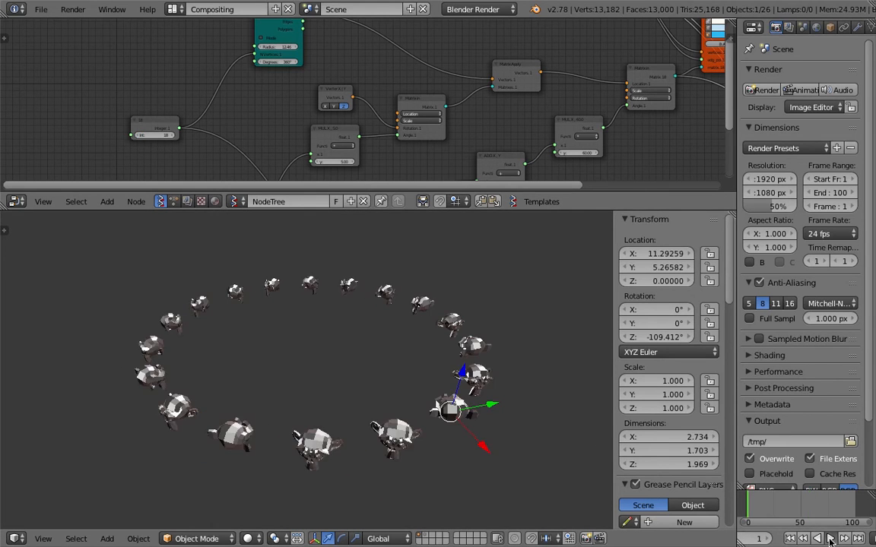
click(831, 538)
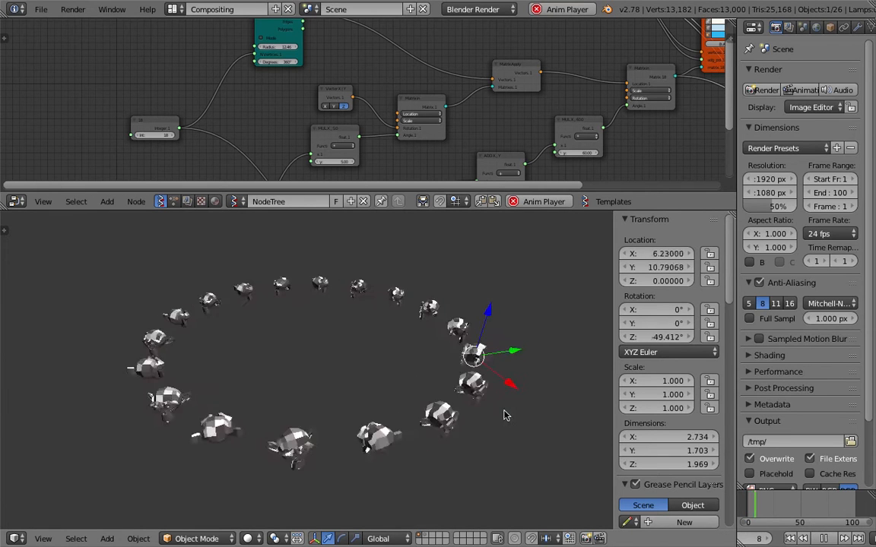
key(a)
key(alt+a)
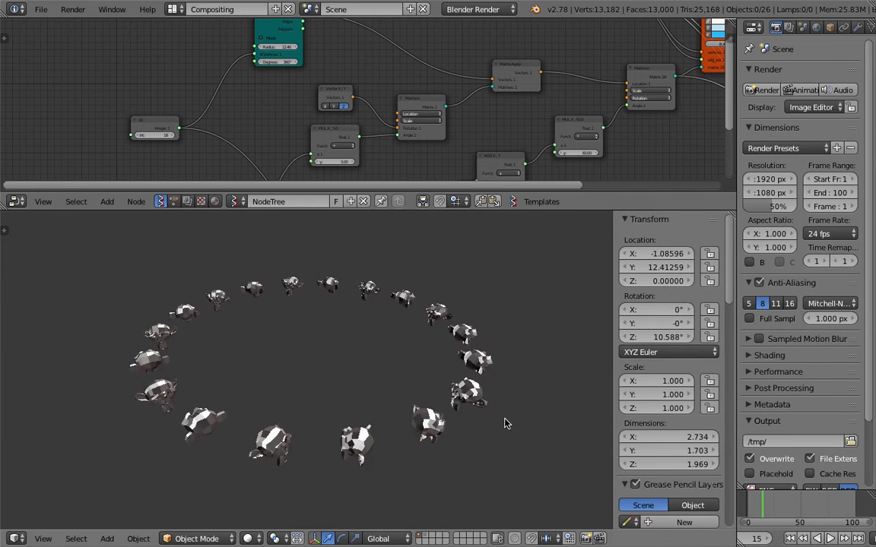
- Save the file over the existing one and box-select the Suzanne heads forming the ring
key(ctrl+s)
click(505, 423)
middle_drag(228, 335, 226, 340)
key(b)
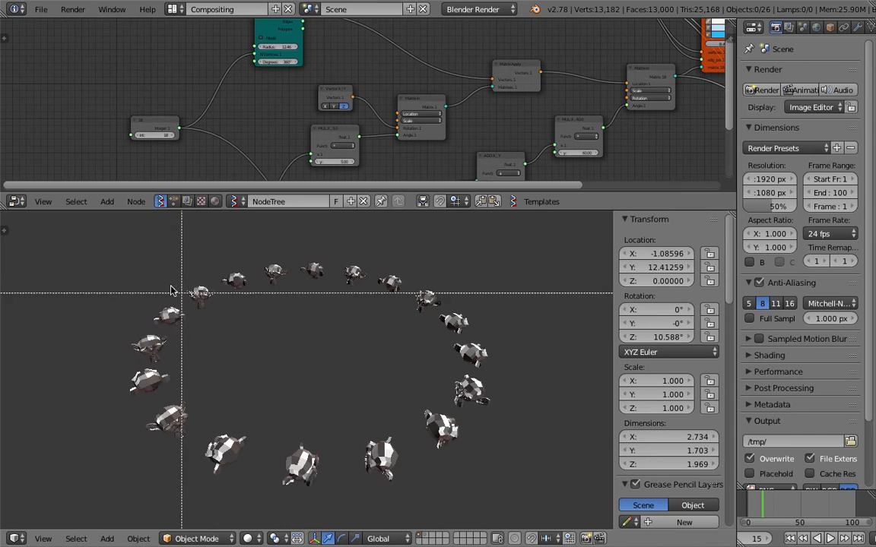
drag(87, 224, 479, 449)
middle_drag(479, 449, 327, 373)
- Export the selection to Alembic as sv_animating_010.abc with end frame 200 and Selected Objects Only enabled
click(41, 9)
mouse_move(112, 269)
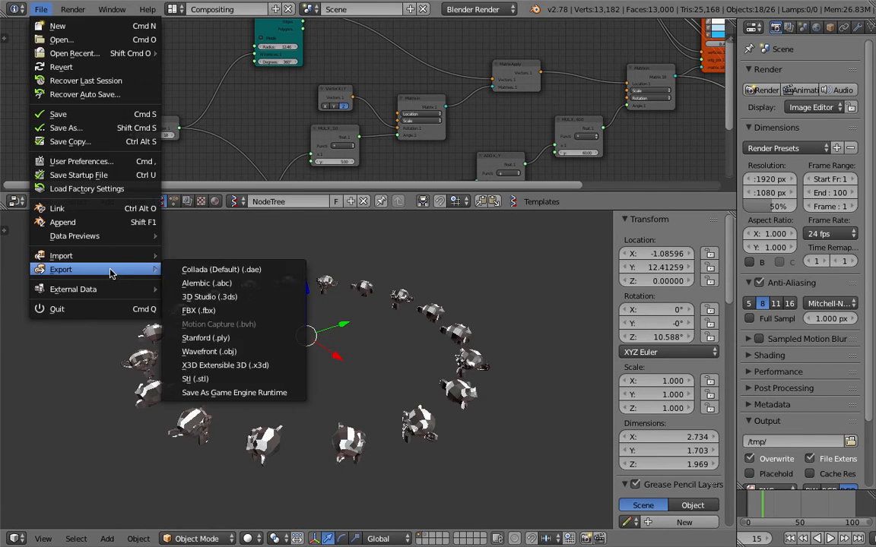
click(257, 285)
scroll(61, 463, down, 5)
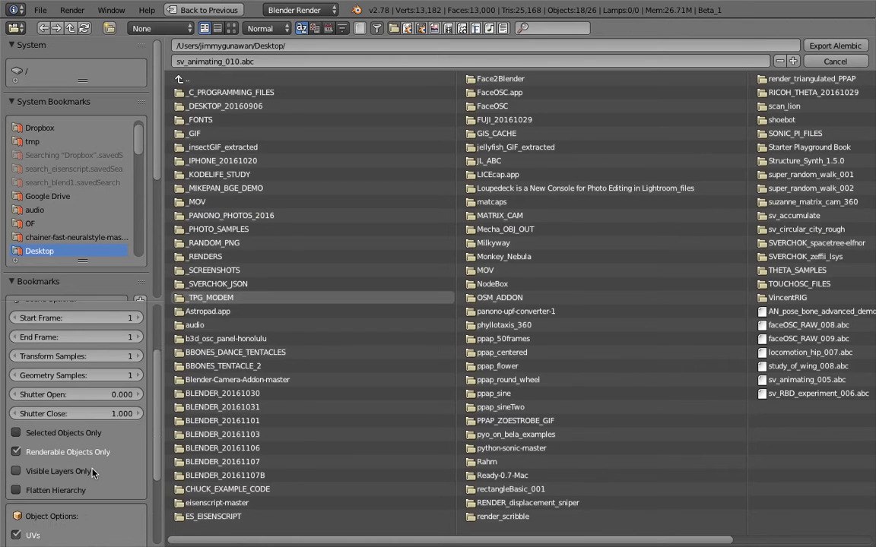
scroll(89, 426, up, 4)
click(101, 391)
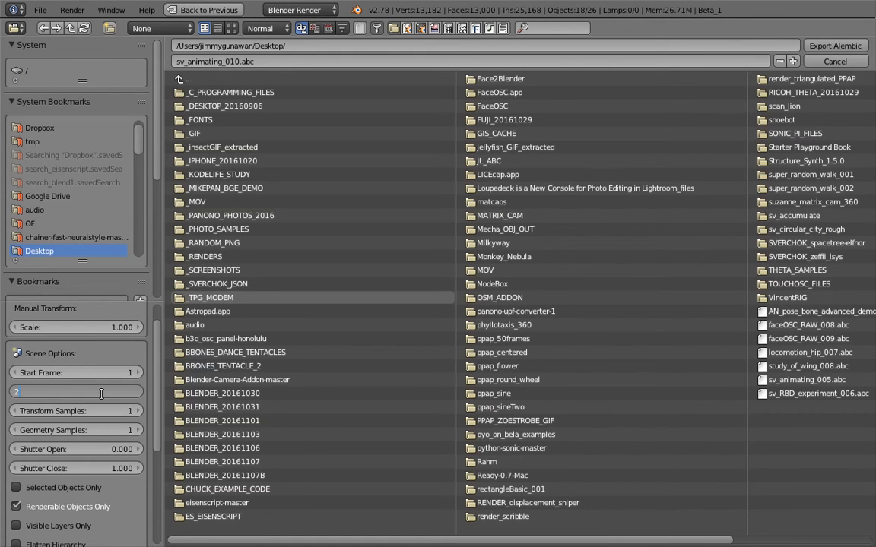
text(200)
key(Return)
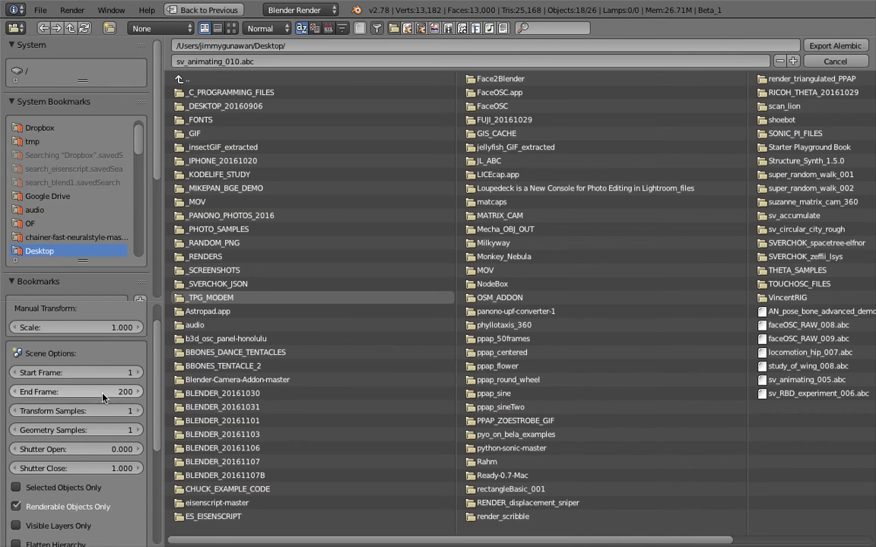
click(83, 487)
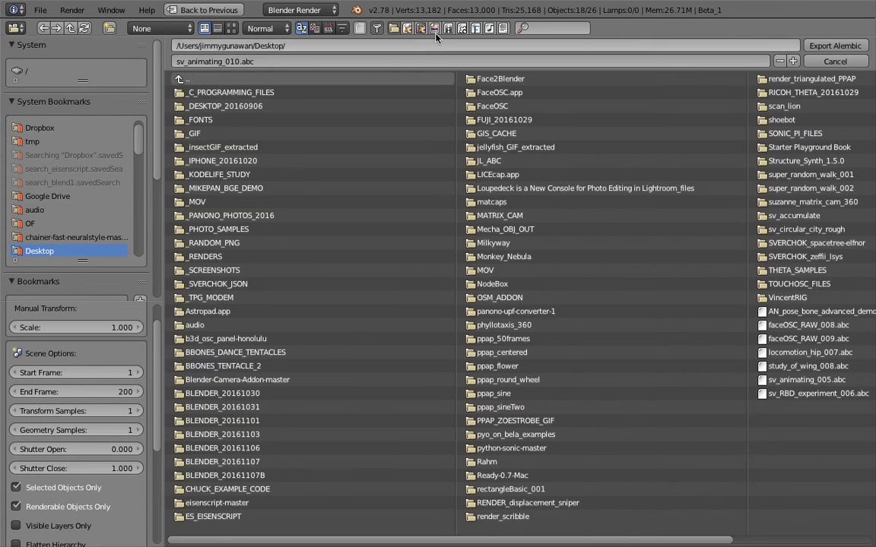
click(822, 47)
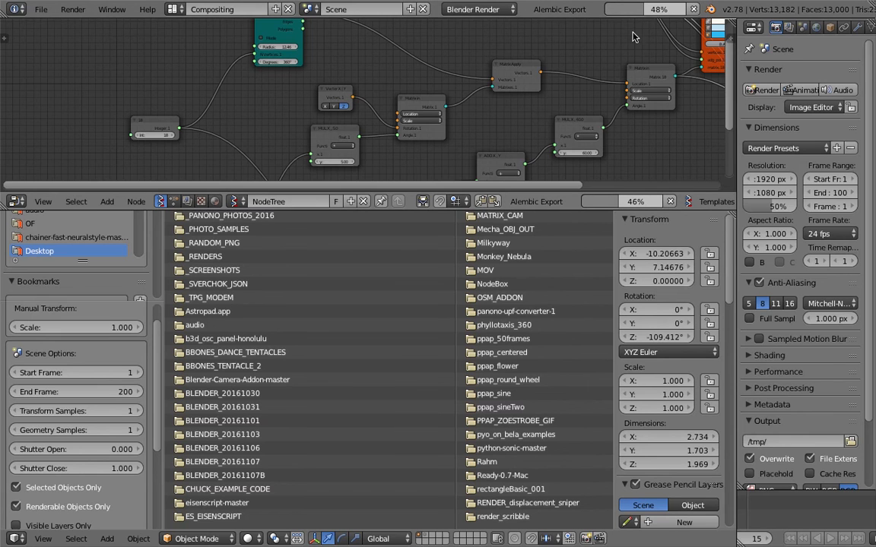
- Enlarge the node editor area and review the matrix and viewer nodes during the Alembic export
scroll(568, 57, down, 2)
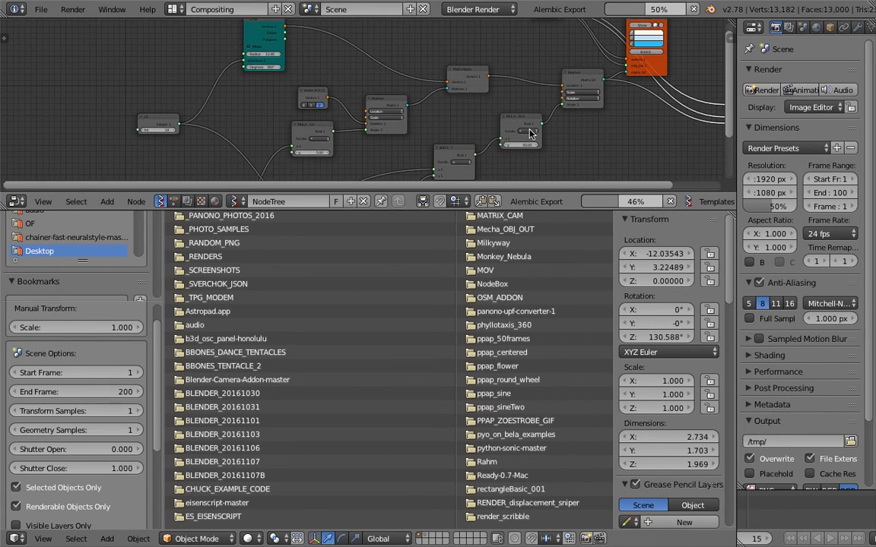
drag(570, 195, 575, 264)
middle_drag(461, 162, 245, 179)
scroll(449, 130, up, 2)
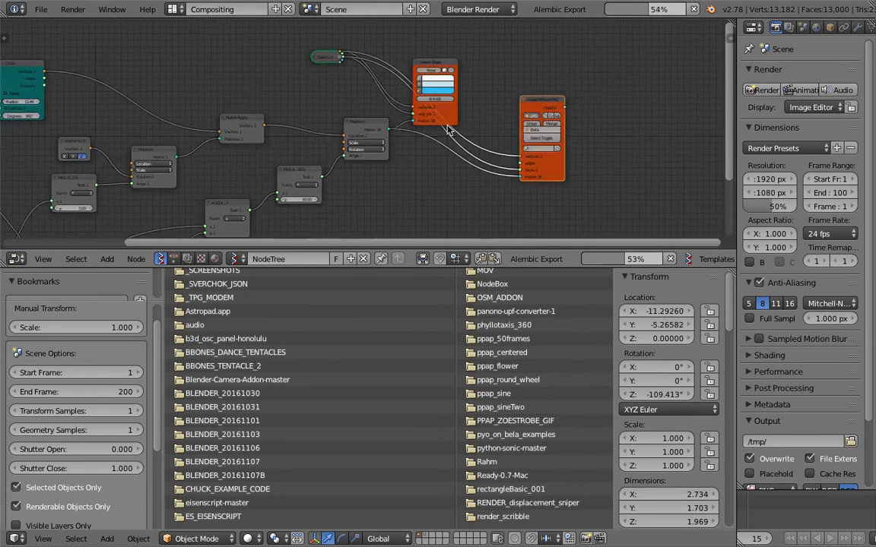
- Rearrange the Viewer Draw and Viewer BMeshMK2 nodes so Viewer Draw sits above the mesh viewer beside the Objects in node
middle_drag(463, 73, 416, 125)
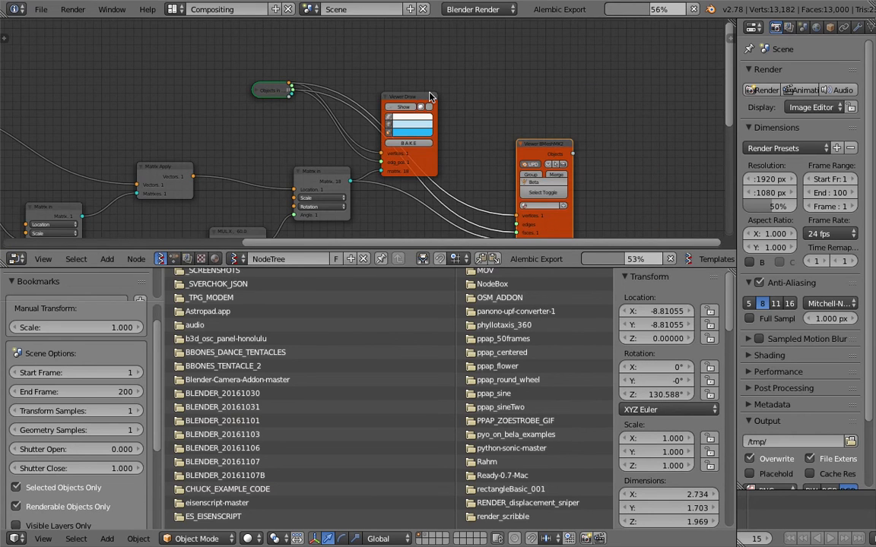
drag(430, 93, 511, 48)
middle_drag(530, 145, 486, 143)
drag(486, 142, 457, 148)
middle_drag(511, 116, 398, 122)
scroll(385, 123, up, 3)
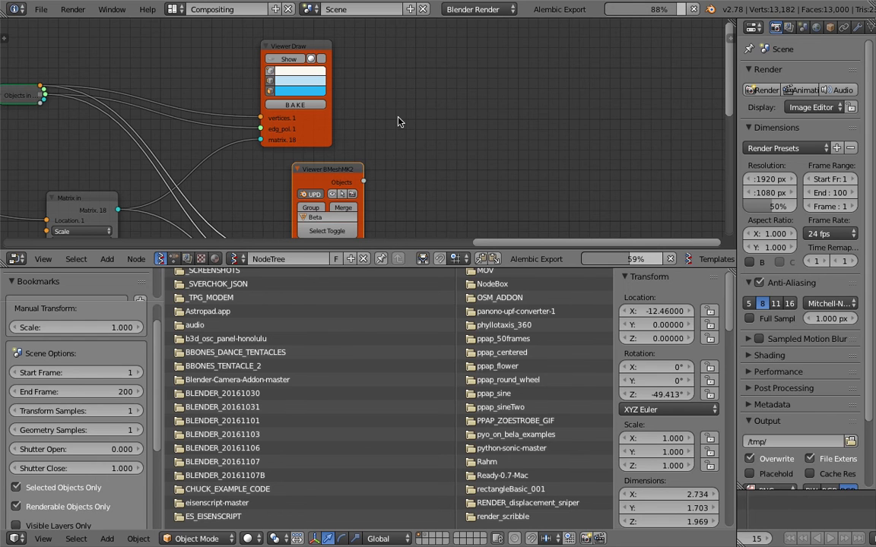
middle_drag(295, 100, 368, 97)
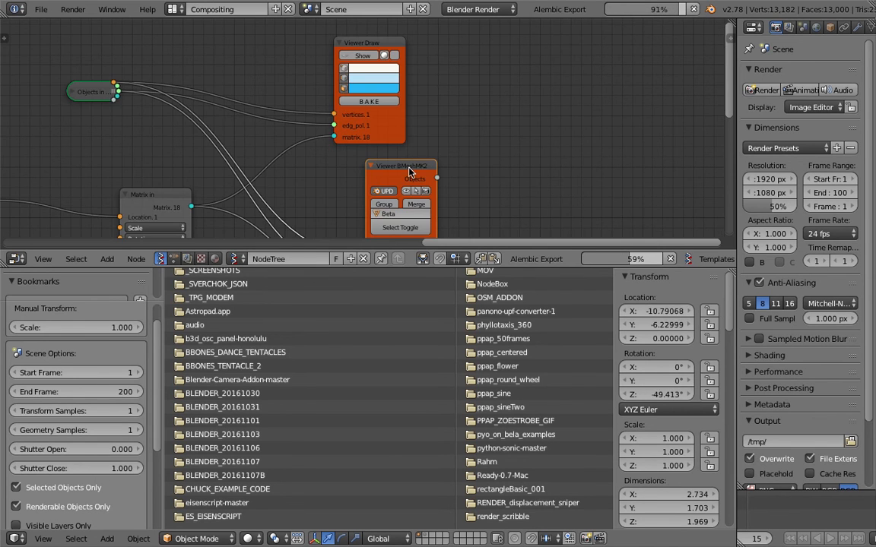
drag(409, 171, 392, 170)
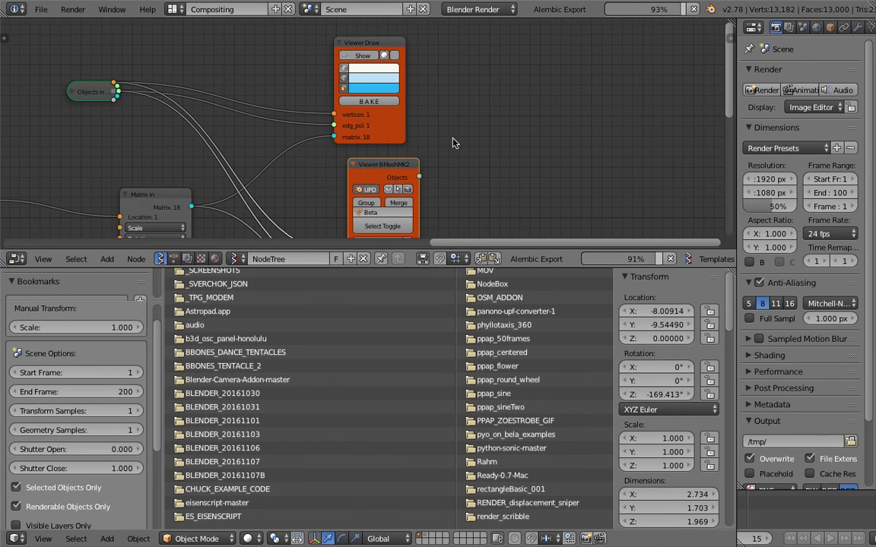
middle_drag(454, 145, 400, 134)
middle_drag(432, 118, 416, 123)
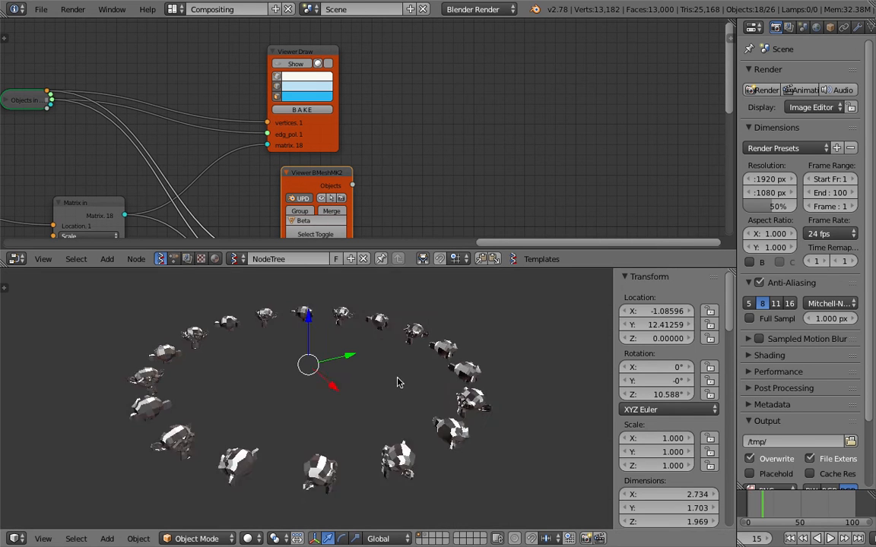
middle_drag(447, 123, 372, 139)
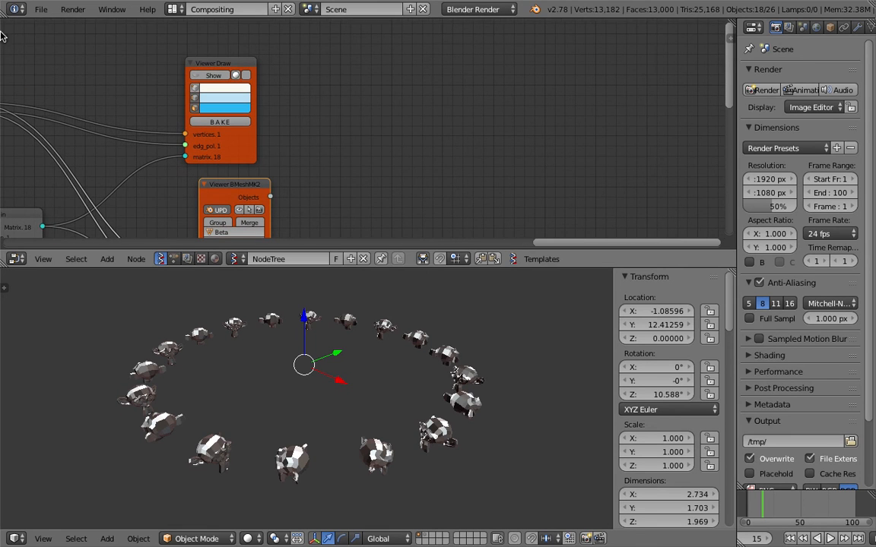
- Start a new file from the startup scene without saving and delete the default cube
click(41, 9)
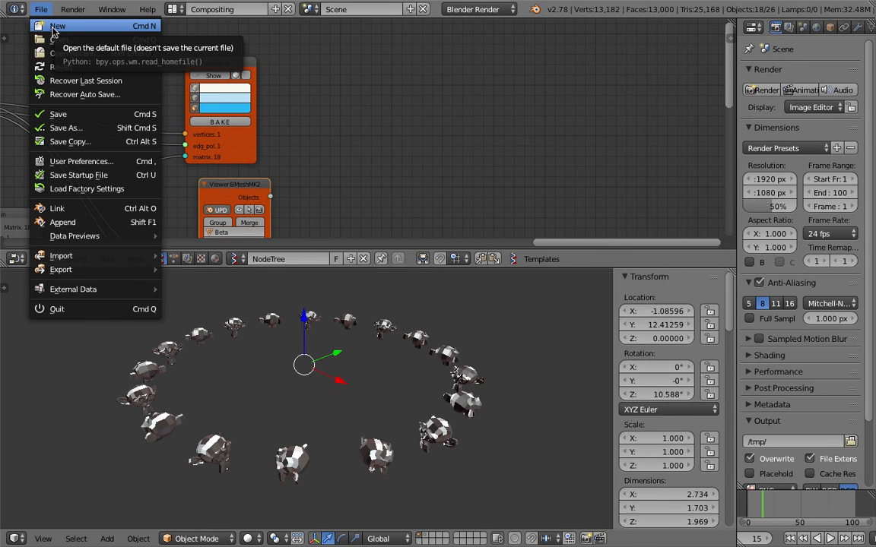
click(51, 28)
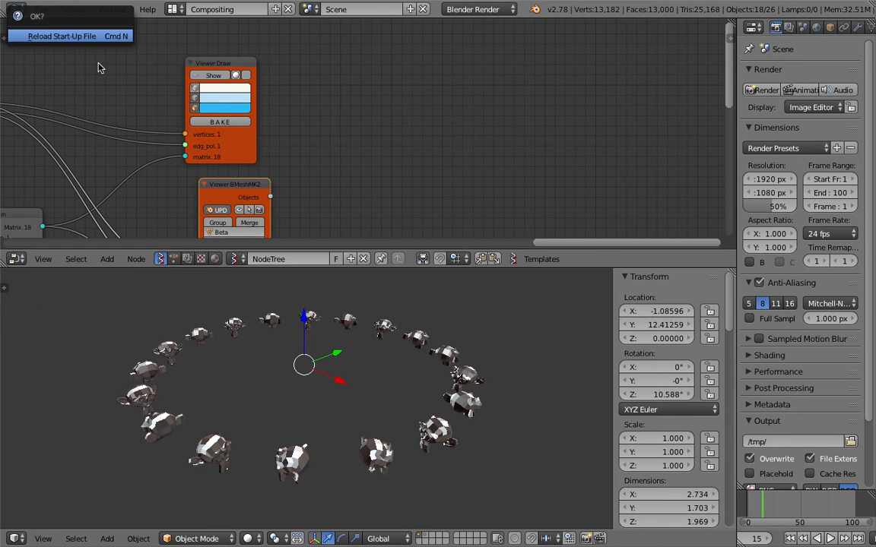
key(Return)
key(Home)
key(x)
click(403, 280)
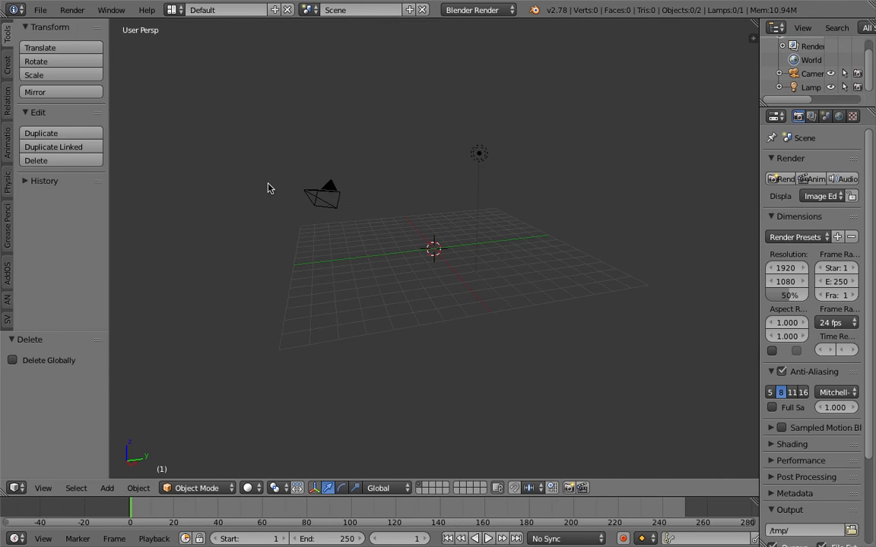
- Import the Alembic file sv_animating_010.abc from the Desktop folder with Set Frame Range enabled
click(40, 9)
mouse_move(141, 259)
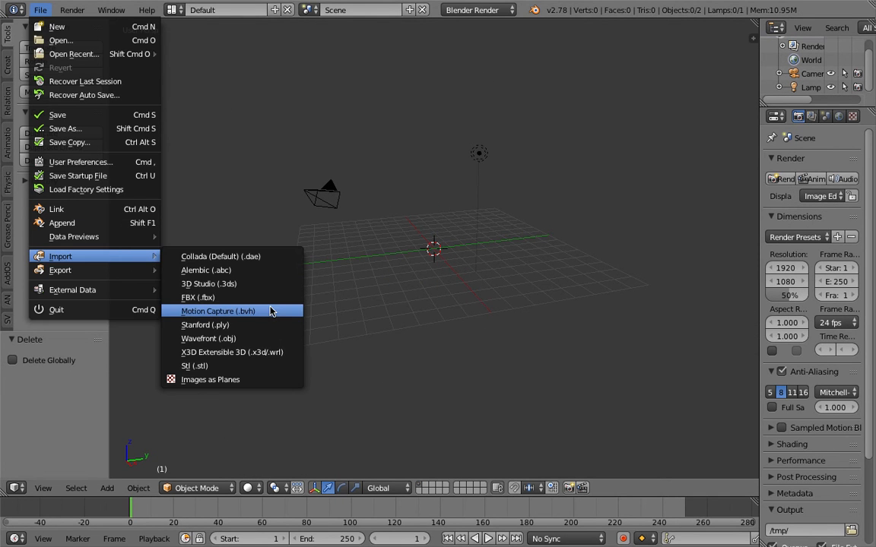
click(266, 270)
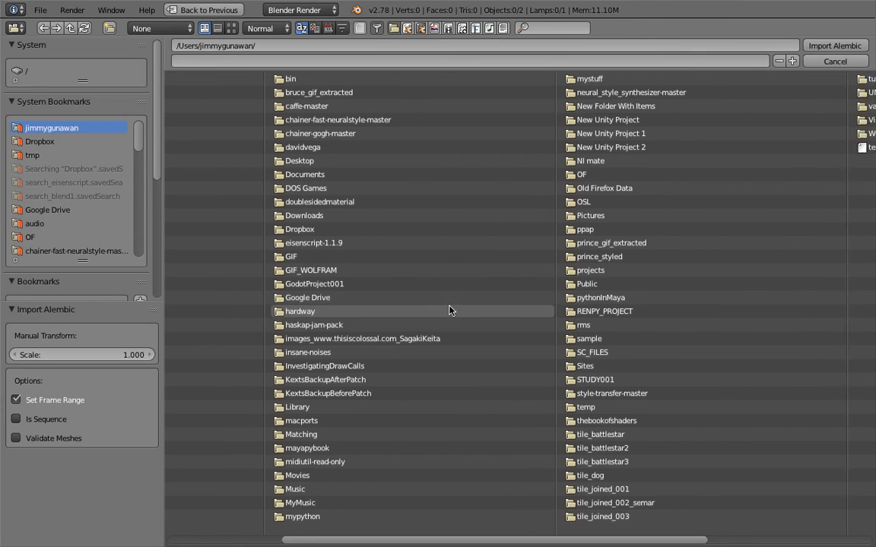
scroll(449, 311, down, 1)
scroll(64, 212, down, 4)
click(61, 213)
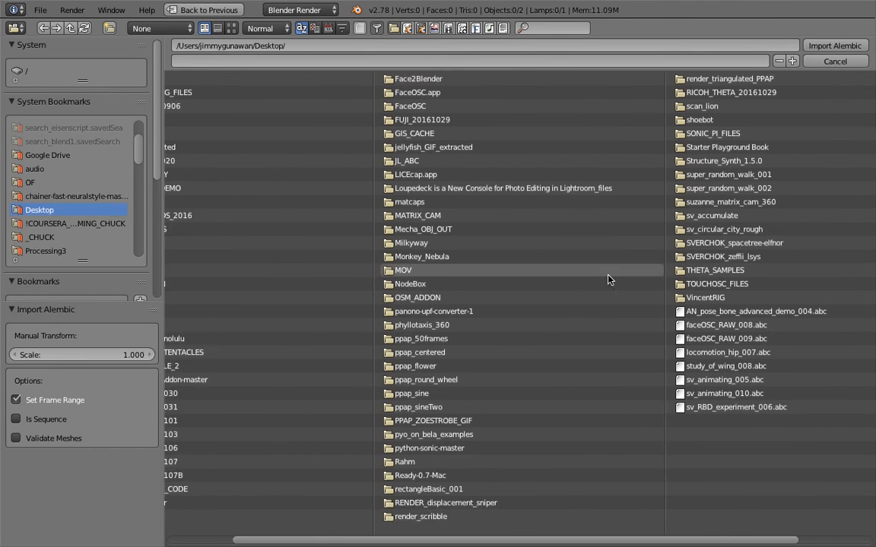
scroll(609, 275, down, 3)
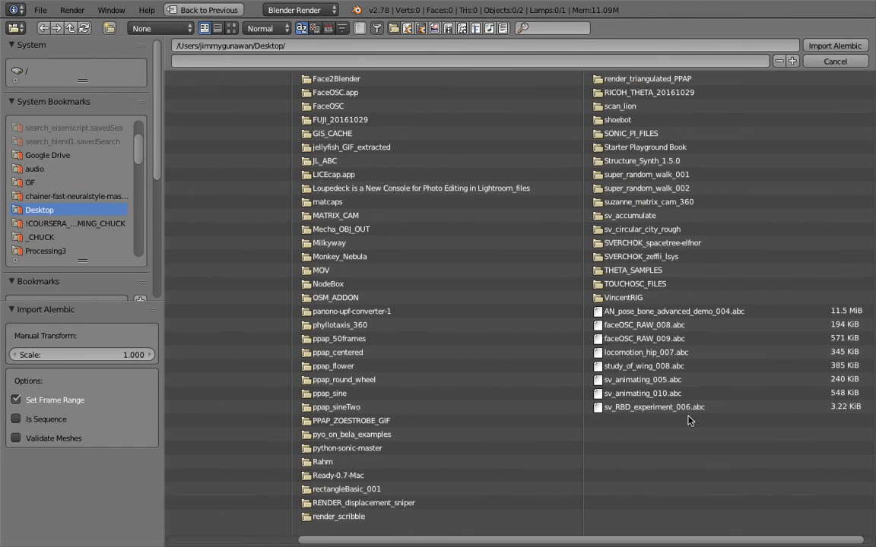
click(643, 393)
click(829, 47)
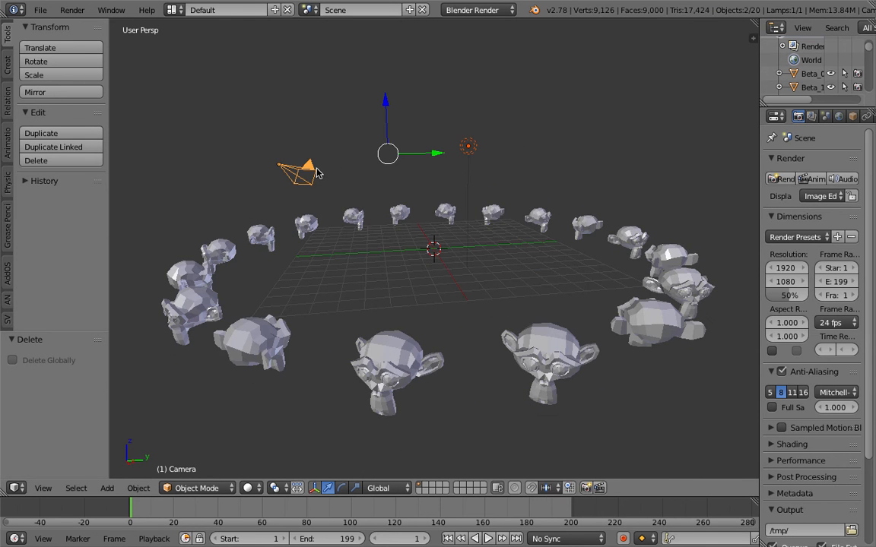
- Move the selected camera and lamp to layer 2
key(m)
key(2)
click(382, 123)
- Select a Suzanne head at the front of the ring and check its transform properties while briefly playing the imported animation
right_click(558, 337)
scroll(608, 262, down, 2)
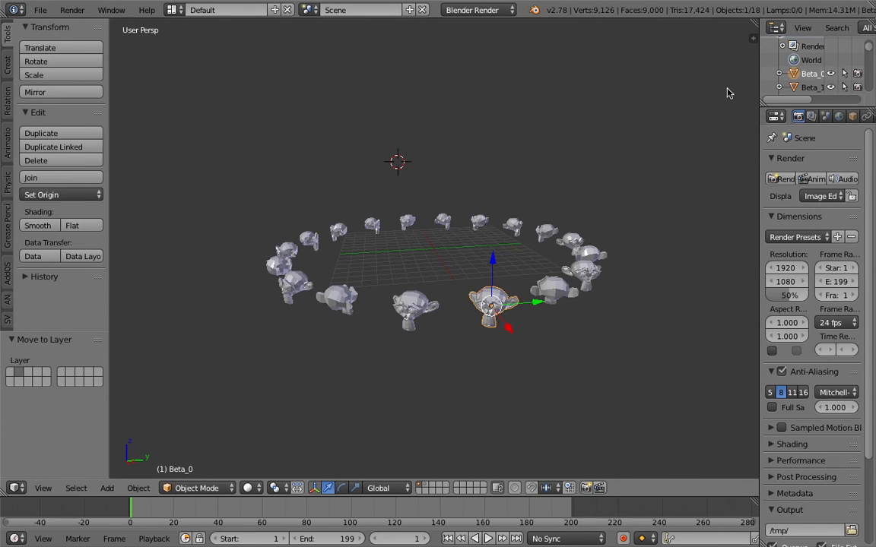
click(753, 40)
key(alt+a)
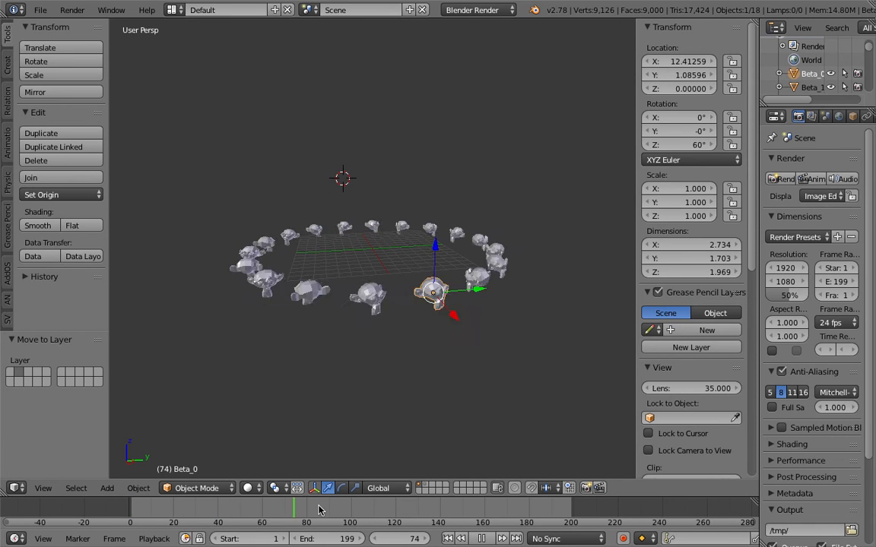
key(alt+a)
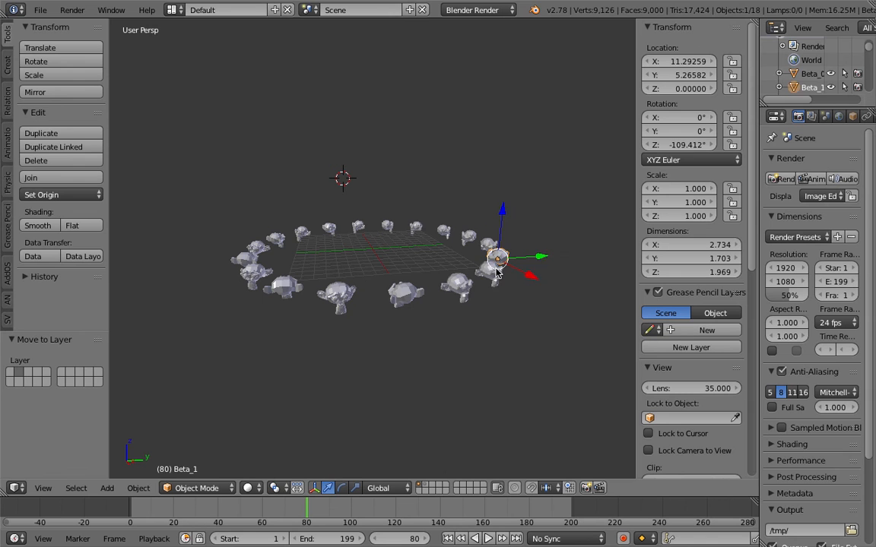
middle_drag(498, 279, 494, 303)
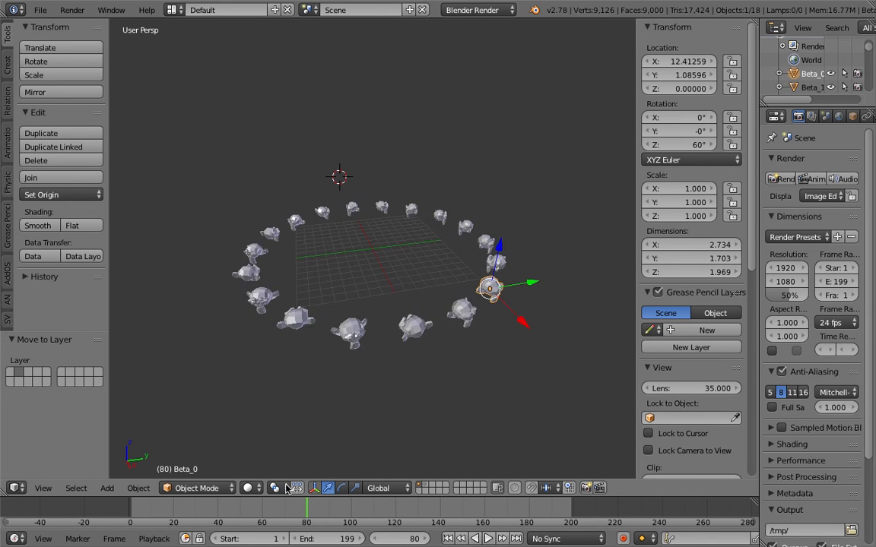
- Scrub the timeline, return to the first frame, and play the imported animation in reverse and forward
drag(256, 505, 333, 506)
click(447, 538)
click(476, 538)
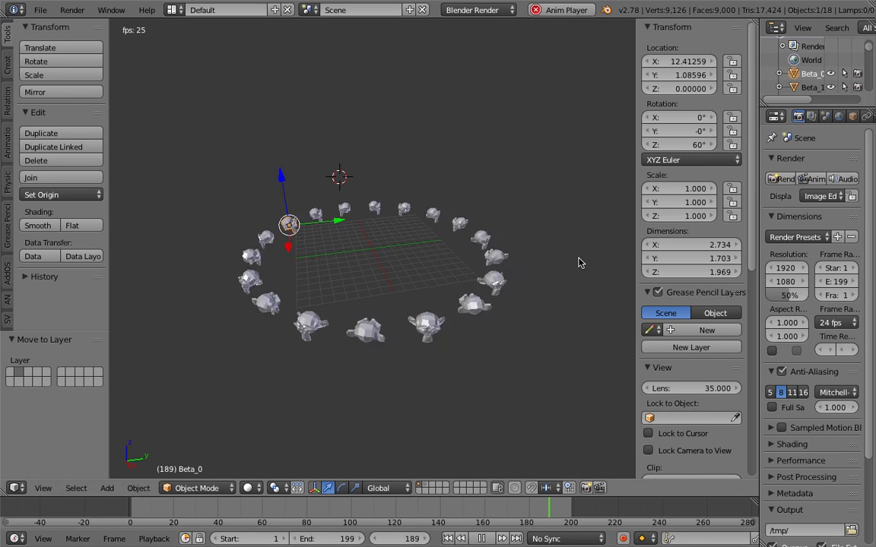
click(480, 539)
click(488, 539)
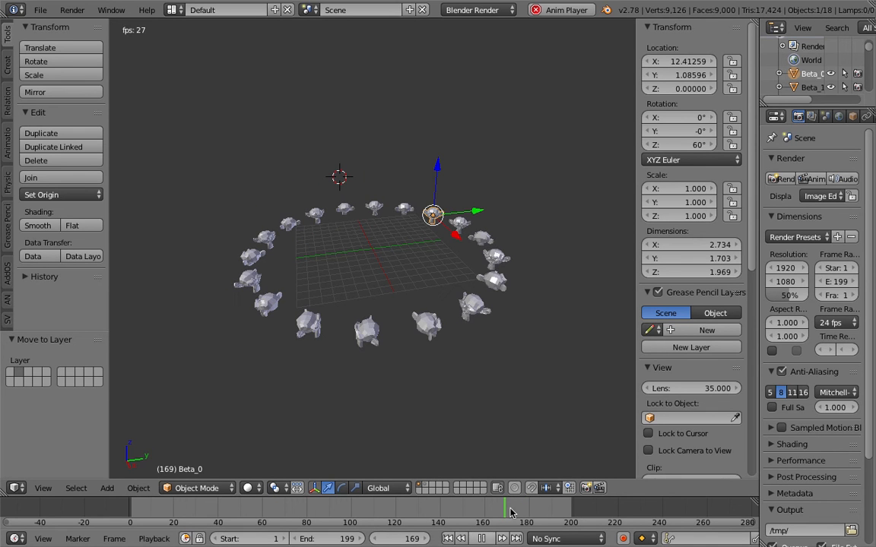
- Widen the Properties editor and examine the selected head's mesh data, modifiers and Transform Cache constraint
drag(759, 213, 605, 212)
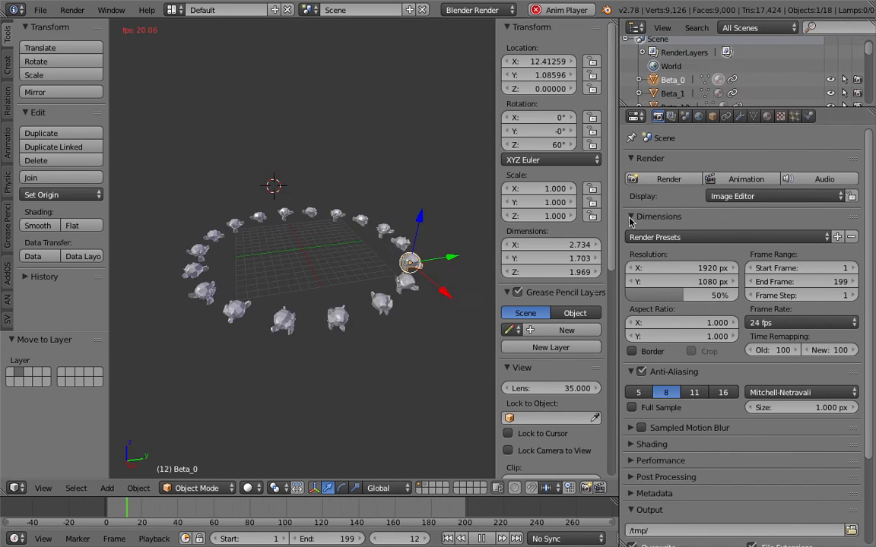
click(741, 116)
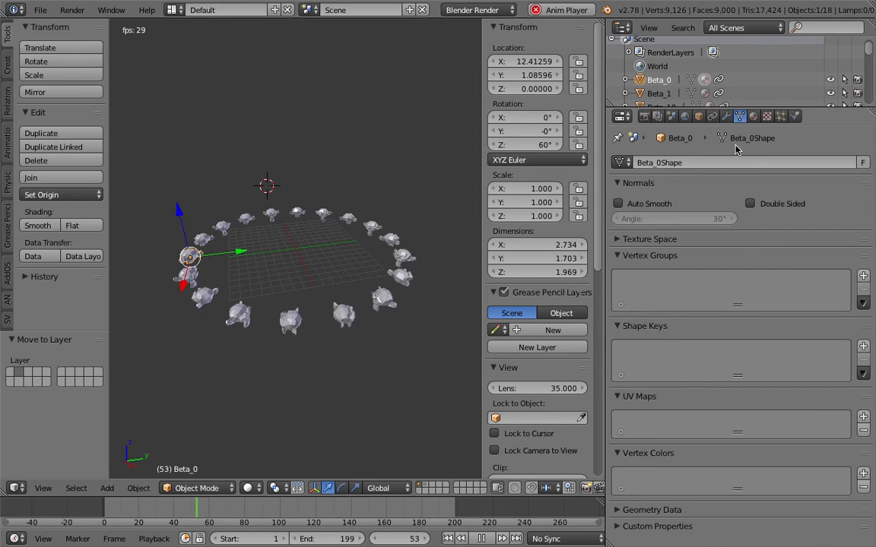
click(726, 117)
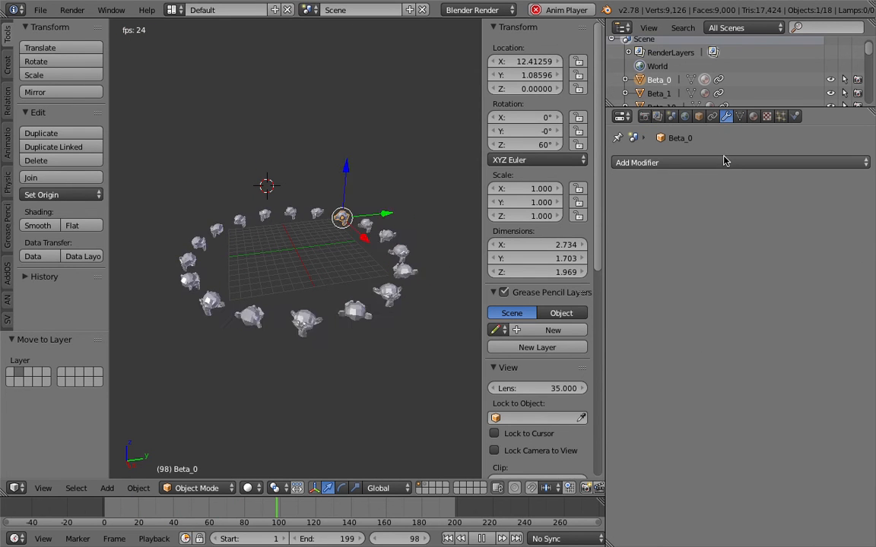
click(722, 163)
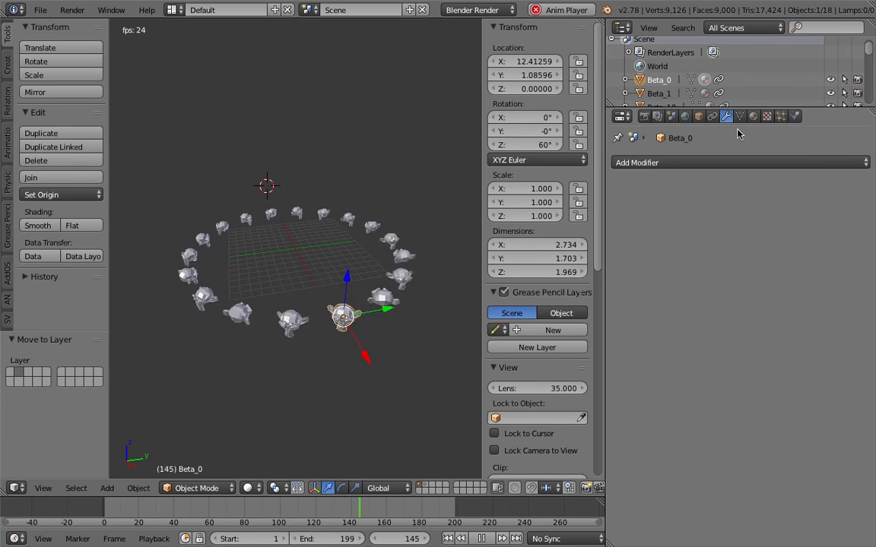
click(722, 163)
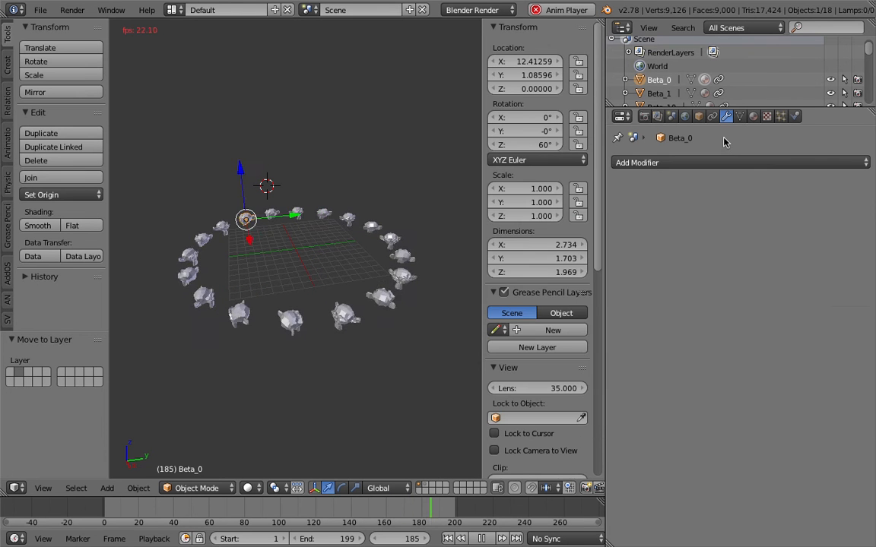
click(712, 117)
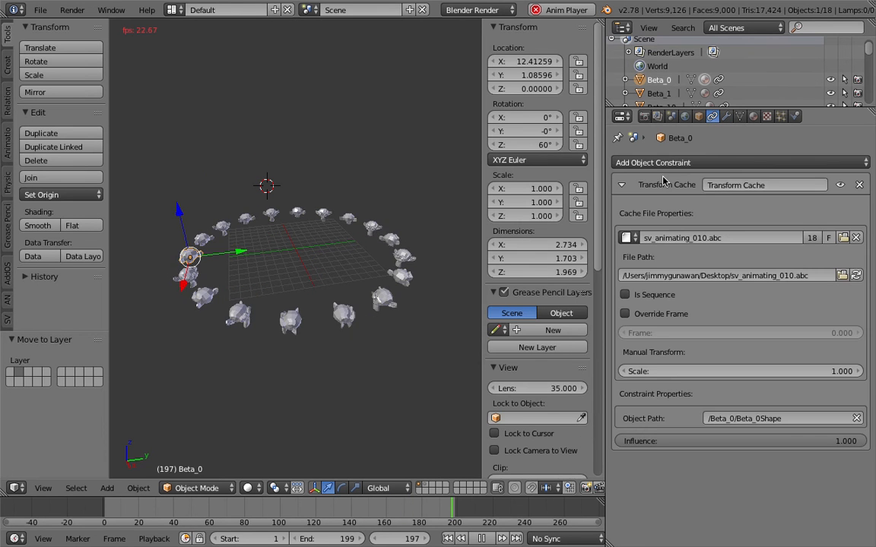
click(707, 163)
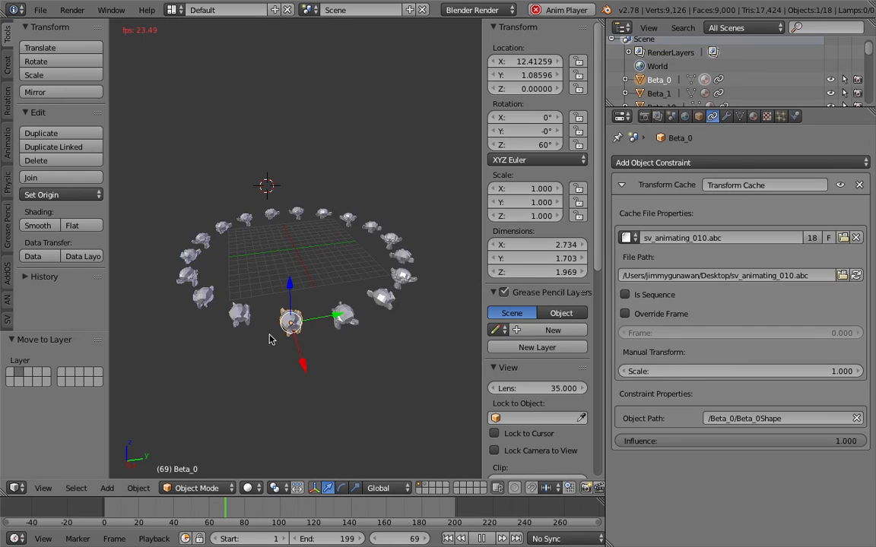
mouse_move(740, 372)
mouse_down()
mouse_move(707, 372)
mouse_move(760, 371)
mouse_move(729, 372)
mouse_move(741, 372)
mouse_up()
drag(832, 441, 867, 441)
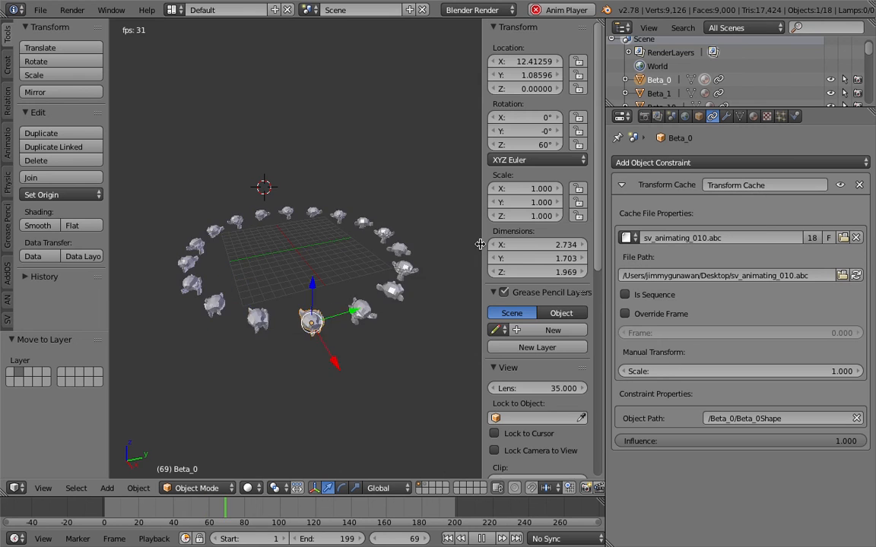
- Hide the 3D view's transform sidebar and stop the playback
key(n)
click(479, 539)
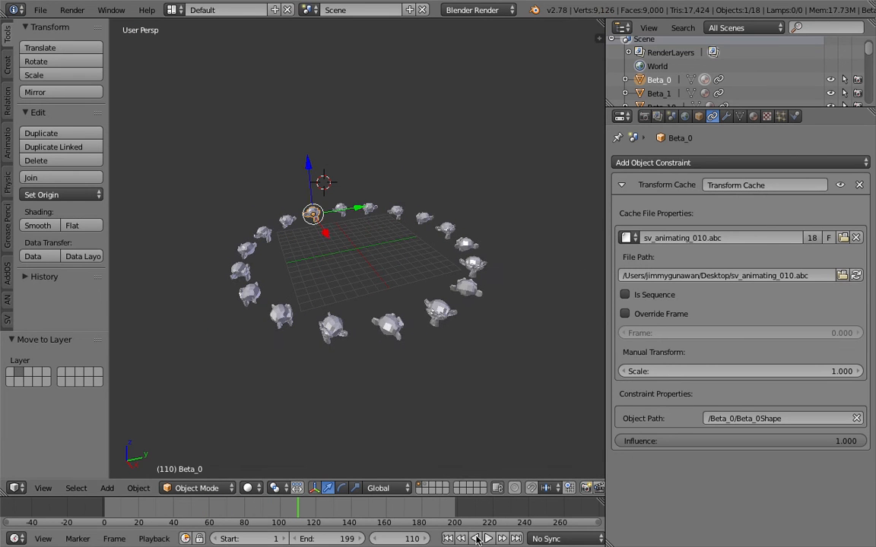
scroll(417, 335, up, 3)
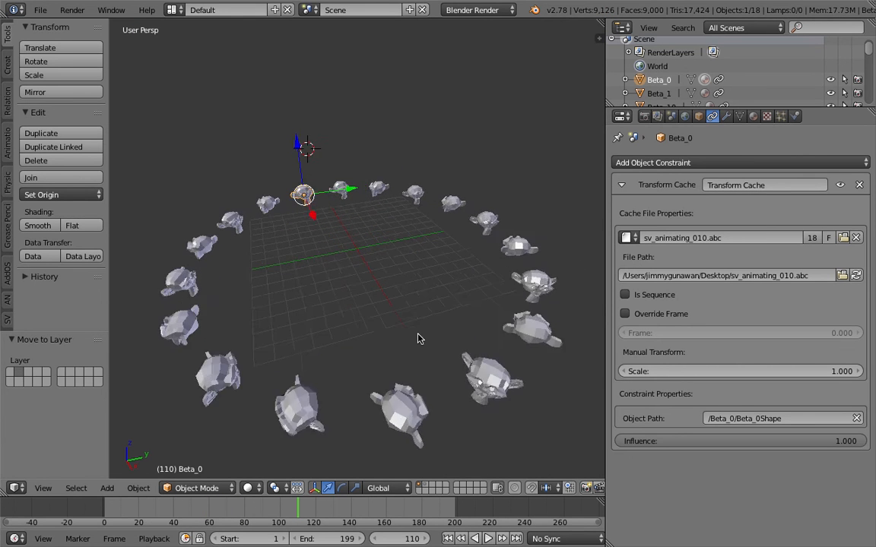
scroll(415, 282, down, 2)
middle_drag(395, 305, 378, 248)
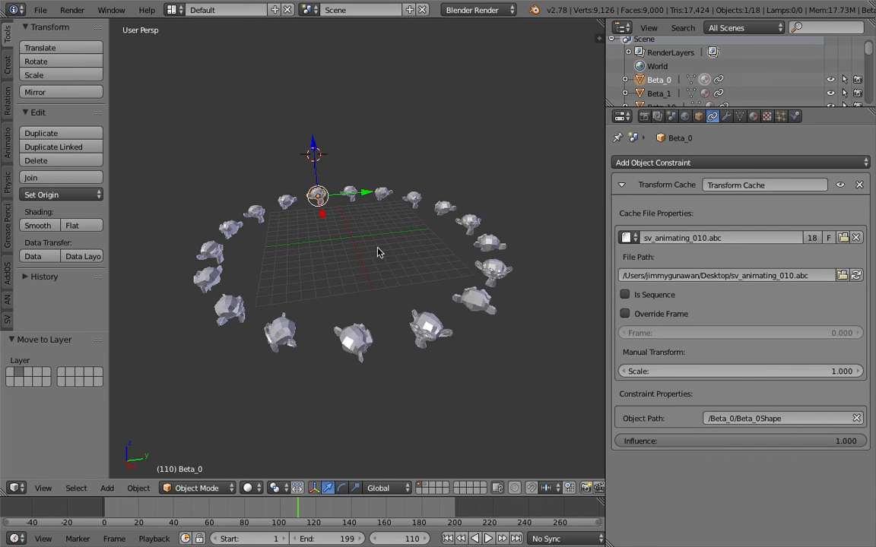
- Select a different Suzanne head in the ring and check its Transform Cache constraint
middle_drag(393, 264, 430, 257)
scroll(388, 239, up, 3)
scroll(380, 228, down, 3)
scroll(430, 258, up, 2)
scroll(434, 266, down, 1)
right_click(443, 282)
middle_drag(427, 295, 418, 324)
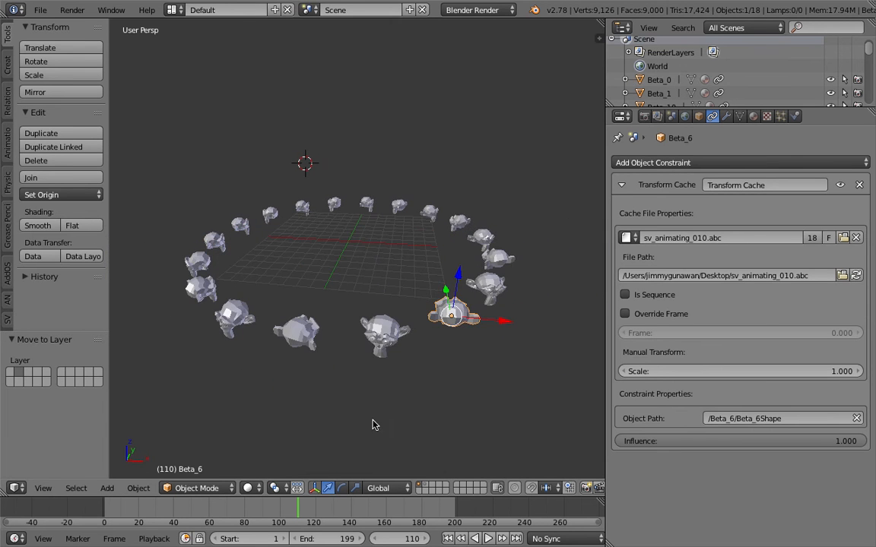
- Play the animation from the first frame, view the orbiting heads from another side, and stop the playback
click(448, 539)
click(487, 539)
middle_drag(426, 287, 467, 312)
scroll(397, 215, up, 3)
scroll(397, 215, up, 2)
scroll(455, 291, down, 6)
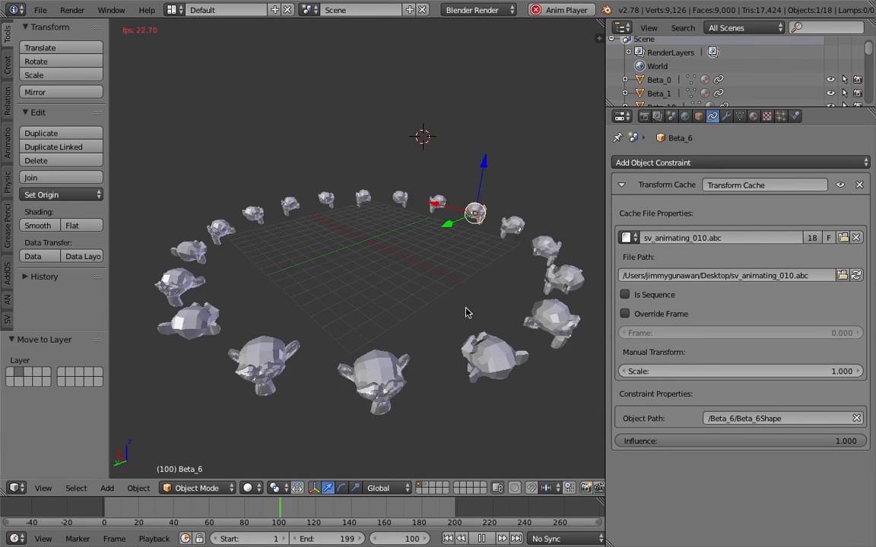
scroll(436, 297, down, 4)
click(481, 539)
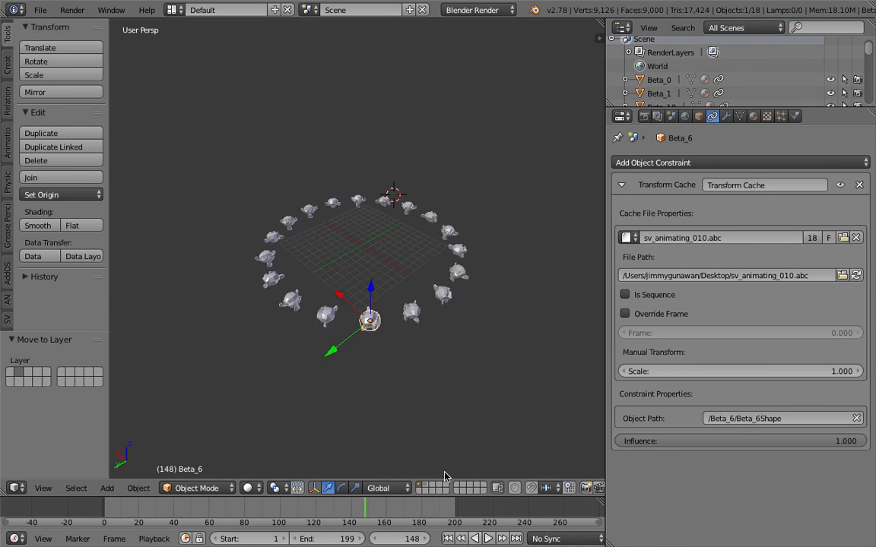
- Switch the screen layout to 3D View Full and fit the whole ring of heads in view
scroll(371, 293, up, 3)
middle_drag(371, 294, 469, 177)
click(175, 10)
click(184, 30)
scroll(425, 181, down, 4)
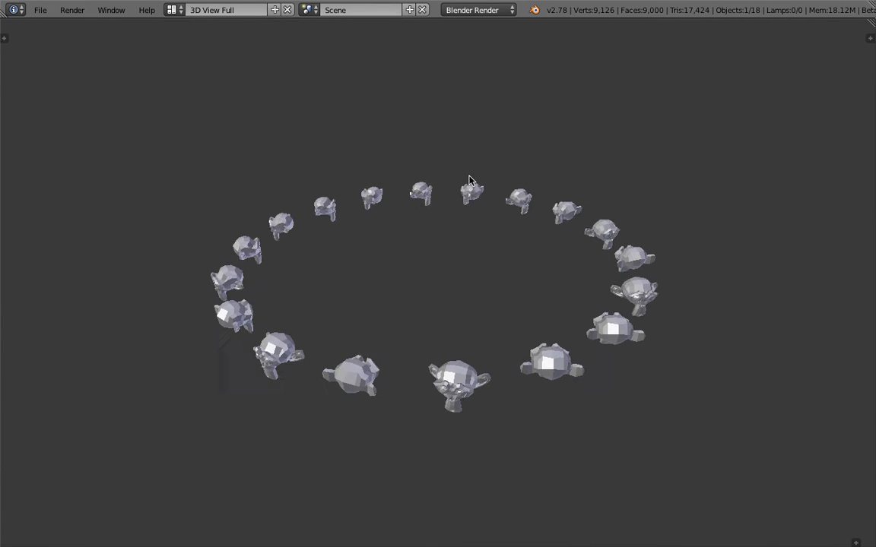
- Play the imported ring animation full-screen and reopen the recent file with the Sverchok Suzanne setup
key(alt+a)
scroll(460, 189, up, 3)
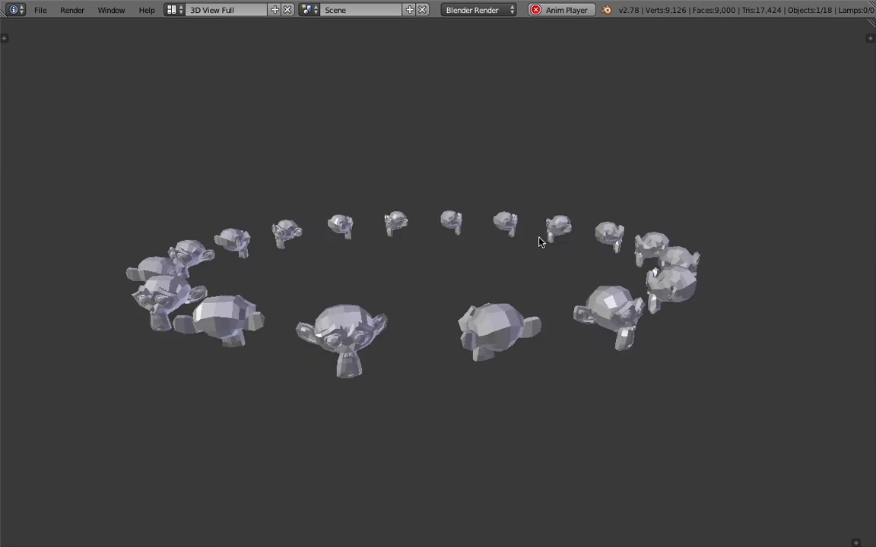
click(40, 10)
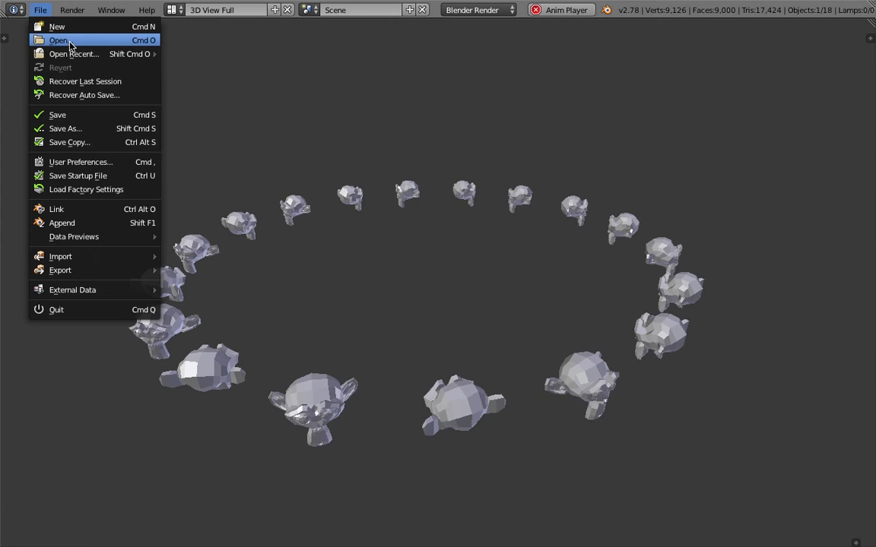
mouse_move(74, 54)
click(190, 54)
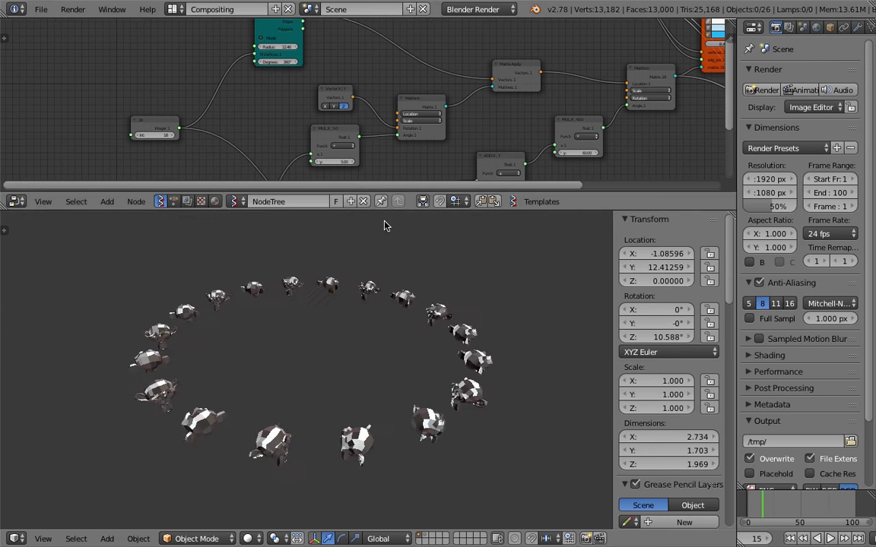
- Delete the Viewer BMeshMK2 node during playback, turn on the Viewer Draw node's preview, and stop the playback
key(alt+a)
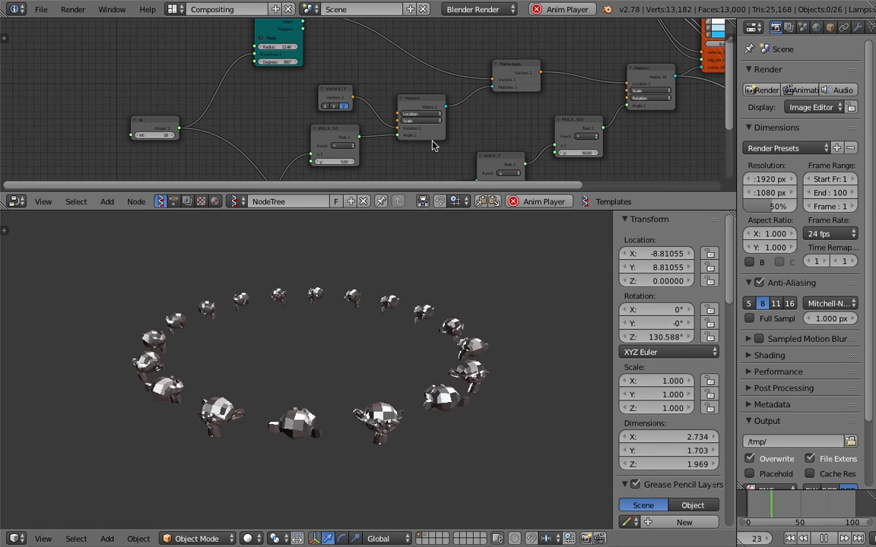
middle_drag(624, 52, 271, 86)
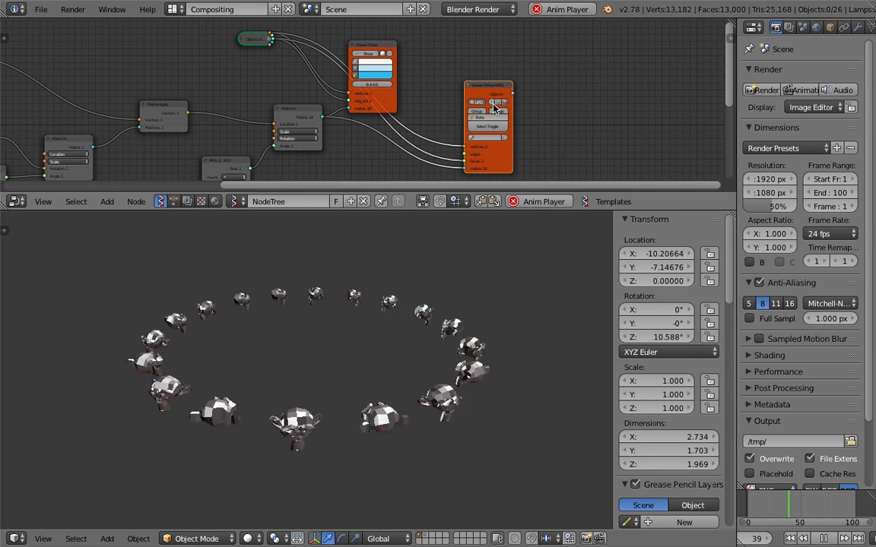
key(x)
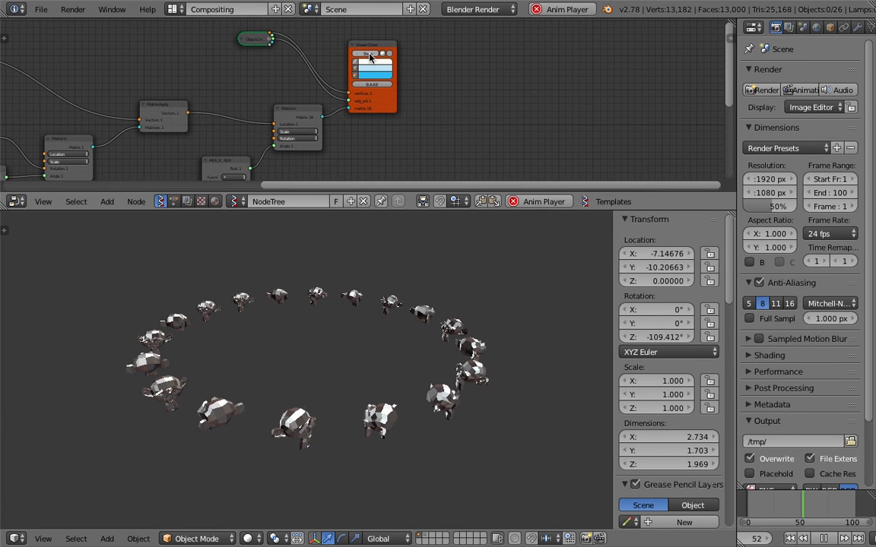
click(369, 56)
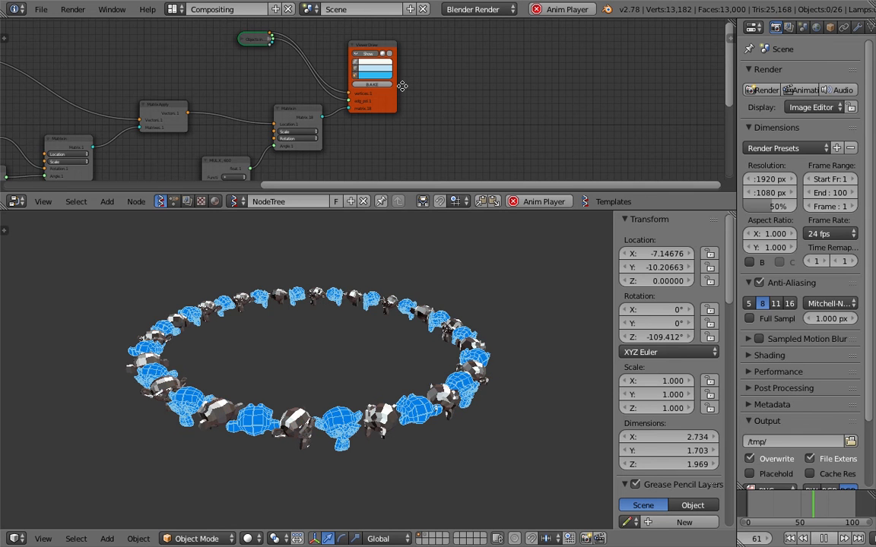
scroll(403, 86, up, 1)
click(816, 537)
- Select one of the solid heads in the ring and compare the object heads with the Viewer Draw preview and its nodes
middle_drag(415, 284, 390, 329)
right_click(482, 353)
middle_drag(480, 351, 467, 396)
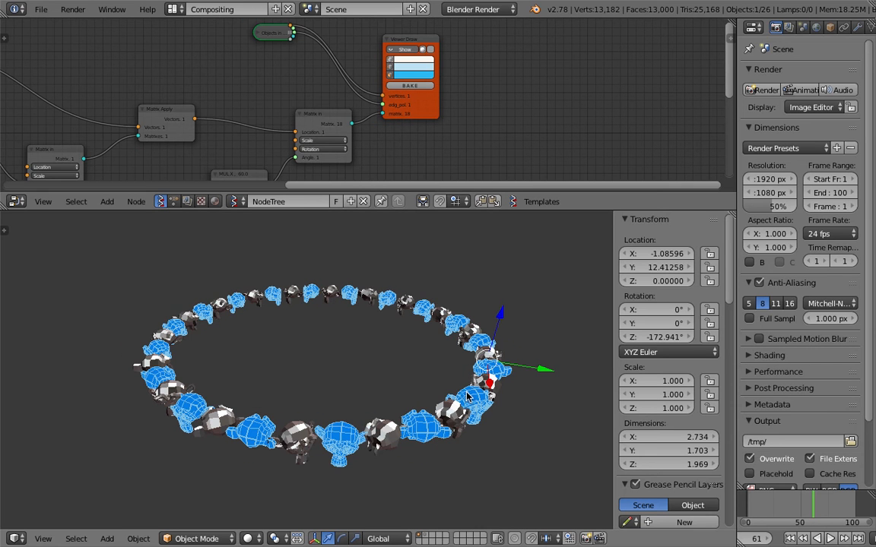
middle_drag(260, 112, 389, 110)
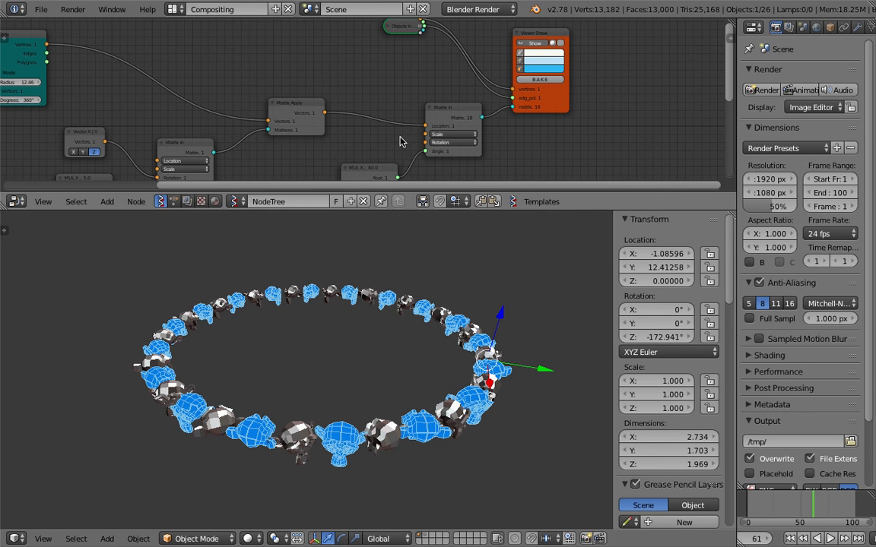
middle_drag(401, 234, 344, 218)
- Start a new file with the default startup scene
click(41, 9)
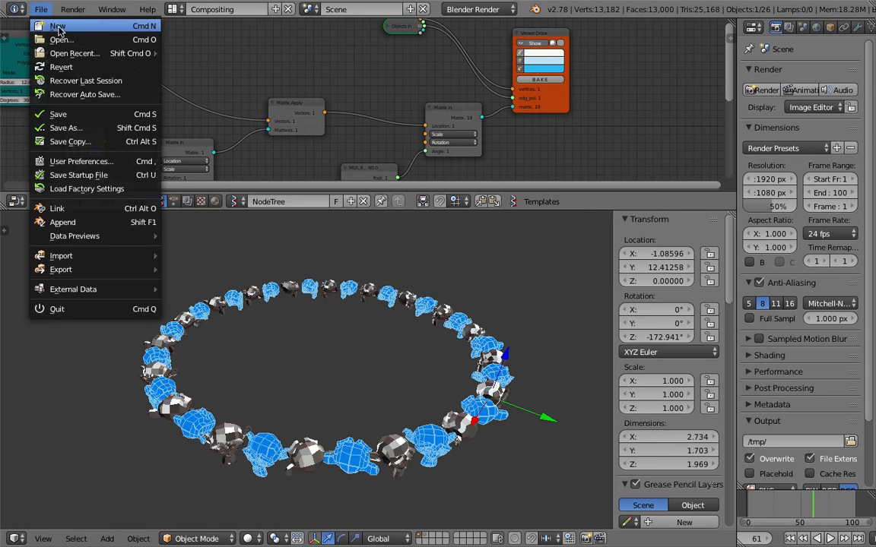
click(58, 31)
click(59, 33)
middle_drag(390, 194, 485, 247)
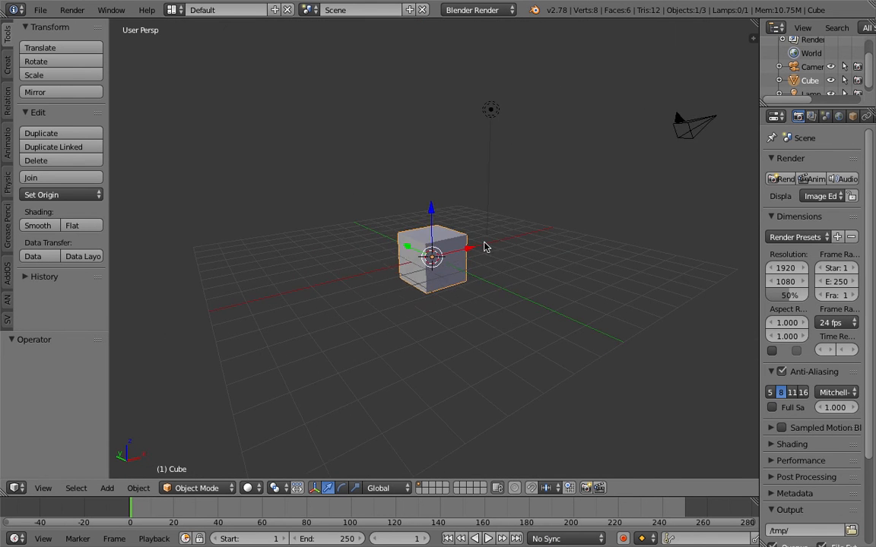
- Show the transform sidebar and move the default cube freehand several times, ending at about X -1.27, Y 1.10, Z 1.99
key(g)
click(399, 185)
key(n)
key(g)
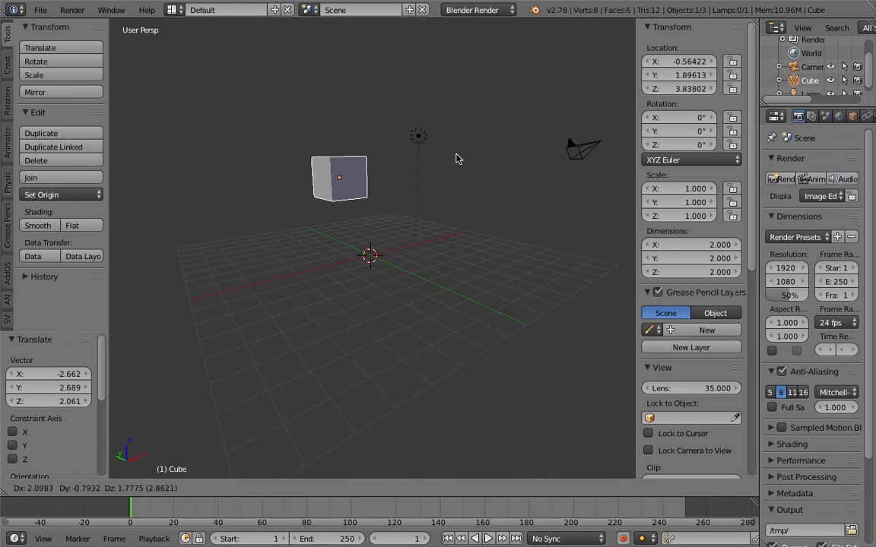
click(467, 169)
key(g)
click(394, 181)
middle_drag(373, 188, 358, 212)
key(g)
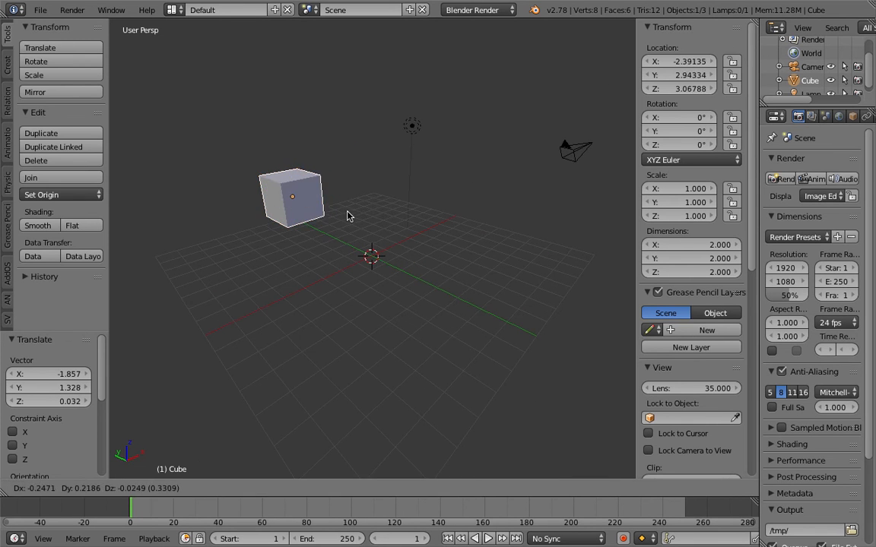
click(351, 221)
key(g)
click(331, 250)
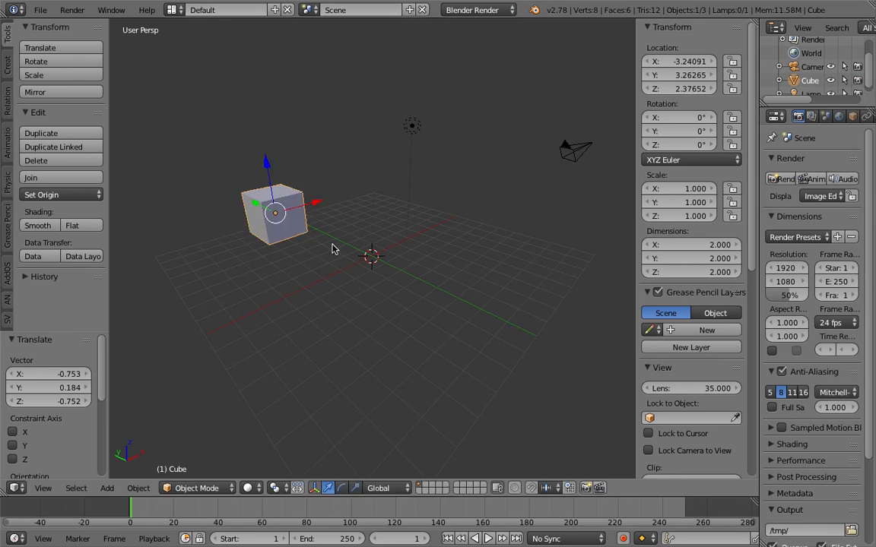
key(g)
click(299, 216)
key(g)
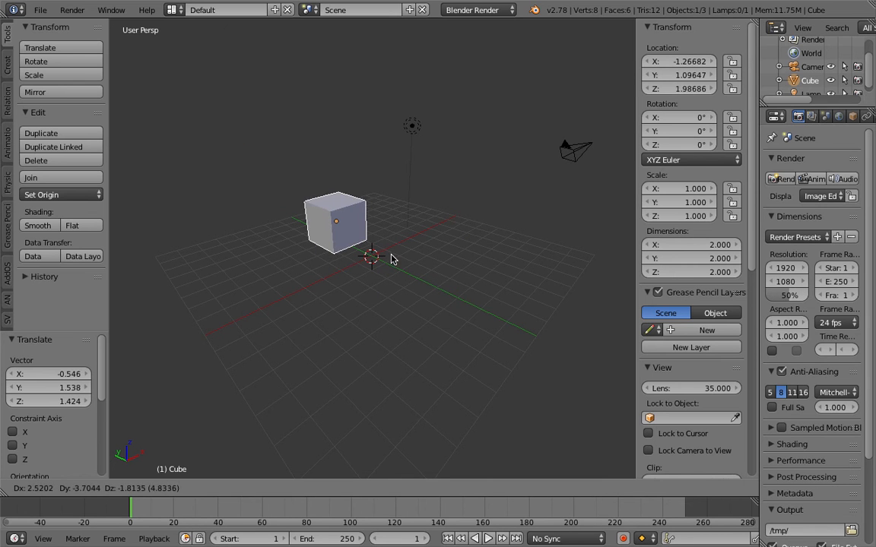
click(391, 259)
middle_drag(393, 254, 400, 254)
- Scale the cube's mesh up by about 1.137 in Edit Mode and try a trackball rotation
key(Tab)
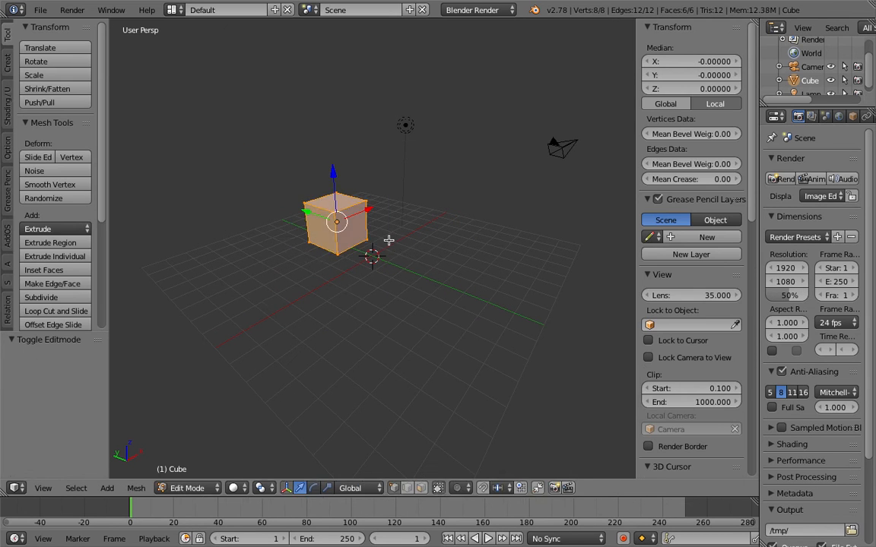
key(s)
click(396, 251)
key(r)
key(r)
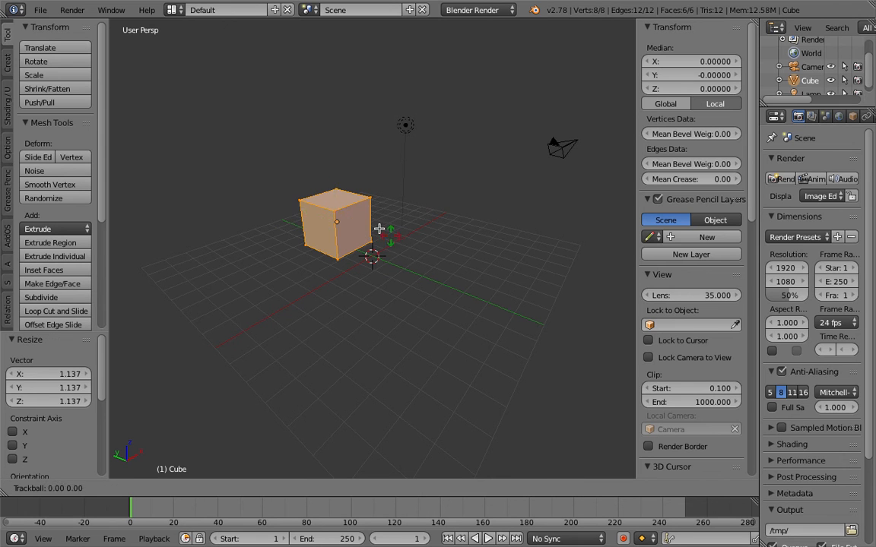
right_click(406, 250)
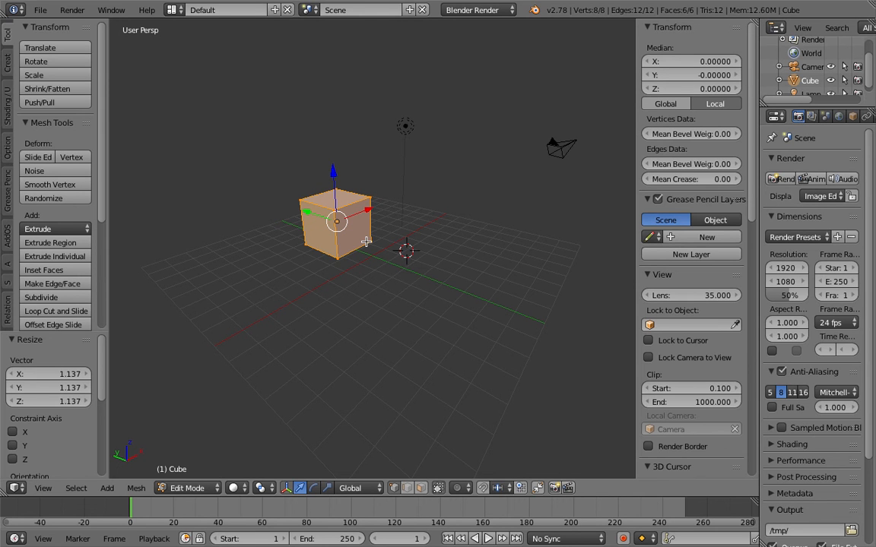
- Switch the screen layout to Compositing and create a new Sverchok node tree
click(173, 9)
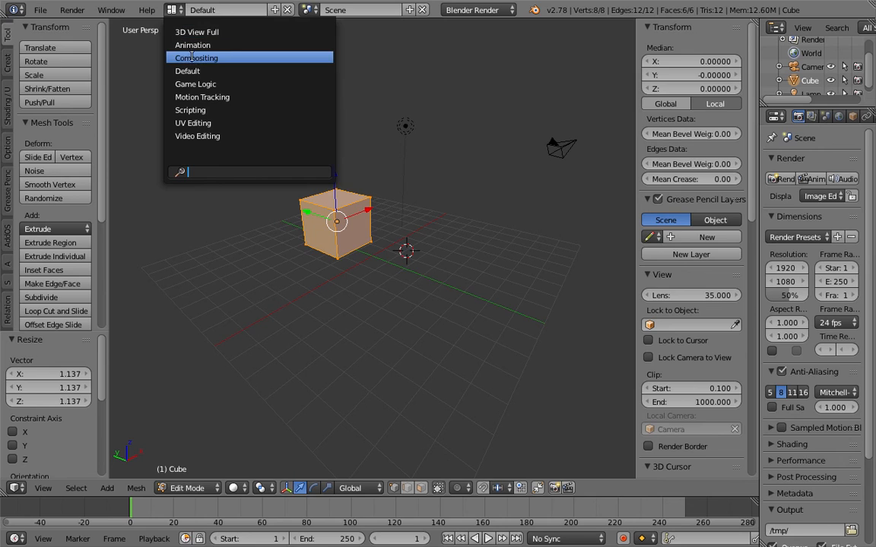
click(182, 50)
click(160, 318)
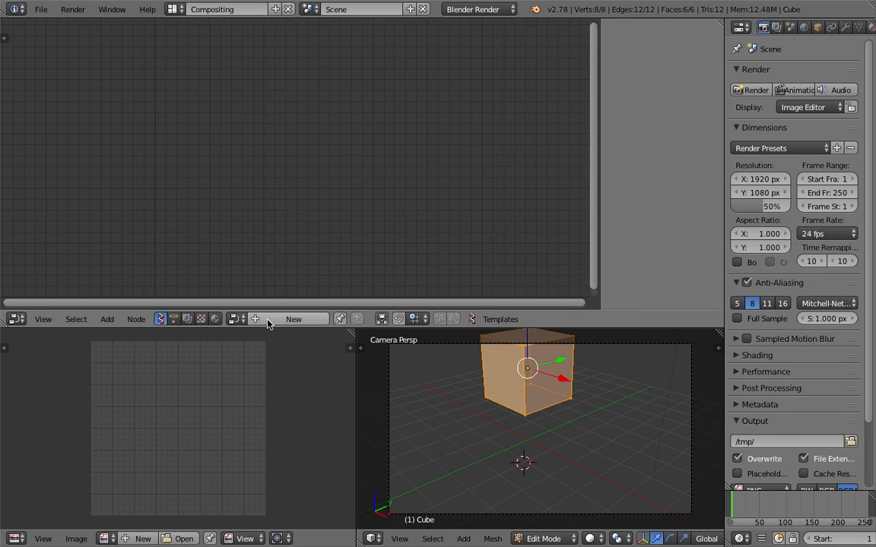
click(267, 321)
- Add a Viewer Draw node to the node tree and place it toward the right of the node canvas
key(shift+a)
click(190, 100)
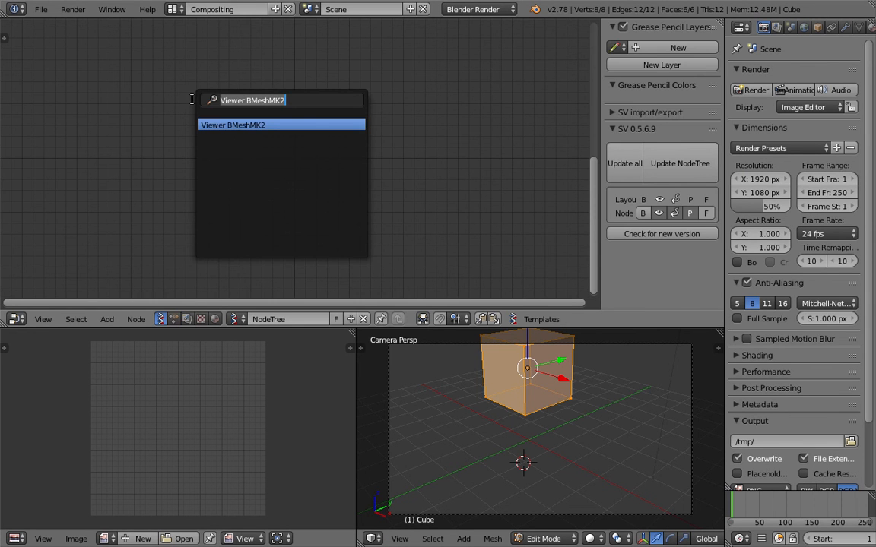
text(view)
key(Return)
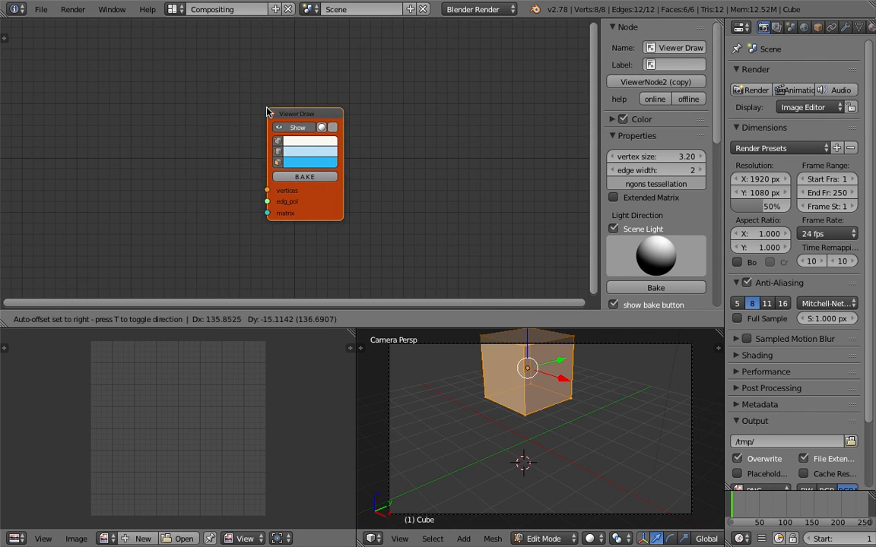
click(267, 111)
scroll(266, 118, up, 4)
middle_drag(266, 122, 285, 106)
key(g)
click(397, 79)
scroll(381, 207, up, 3)
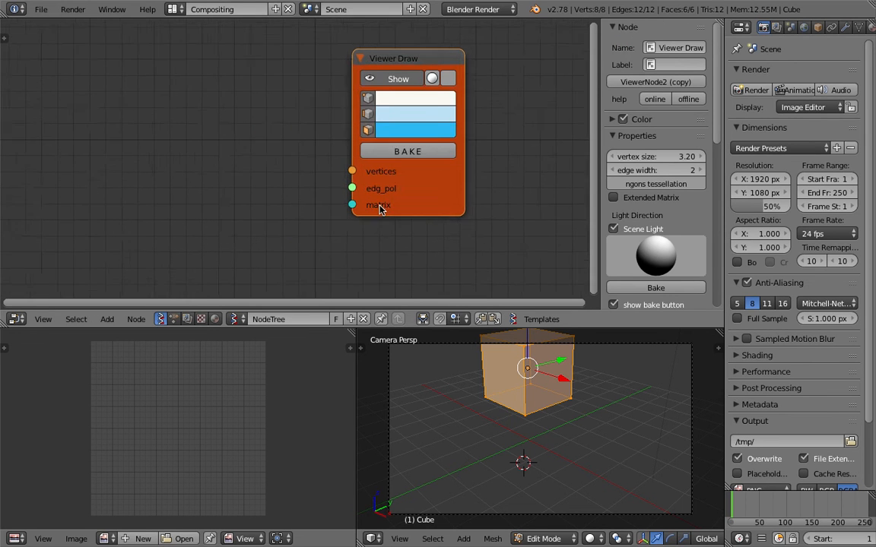
- Examine the Viewer Draw node's vertices, edg_pol and matrix inputs
scroll(403, 220, down, 1)
scroll(381, 204, down, 1)
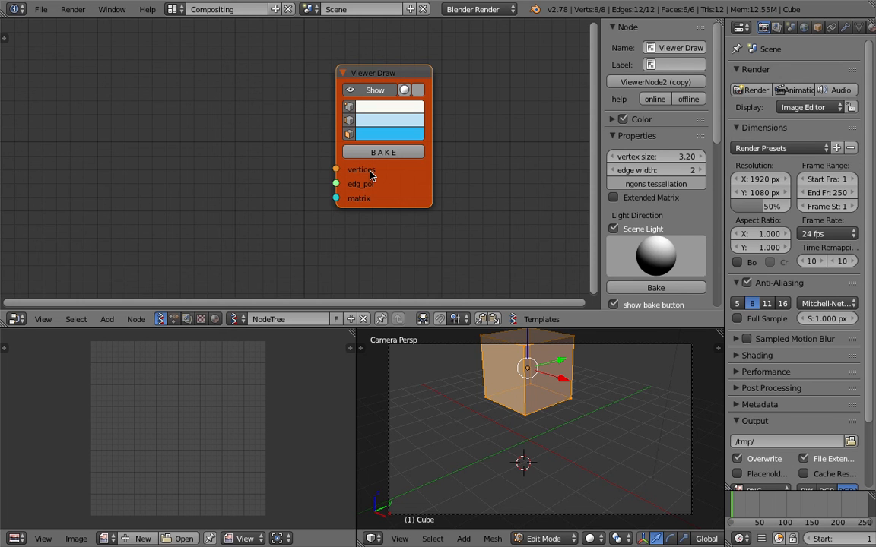
scroll(369, 175, up, 3)
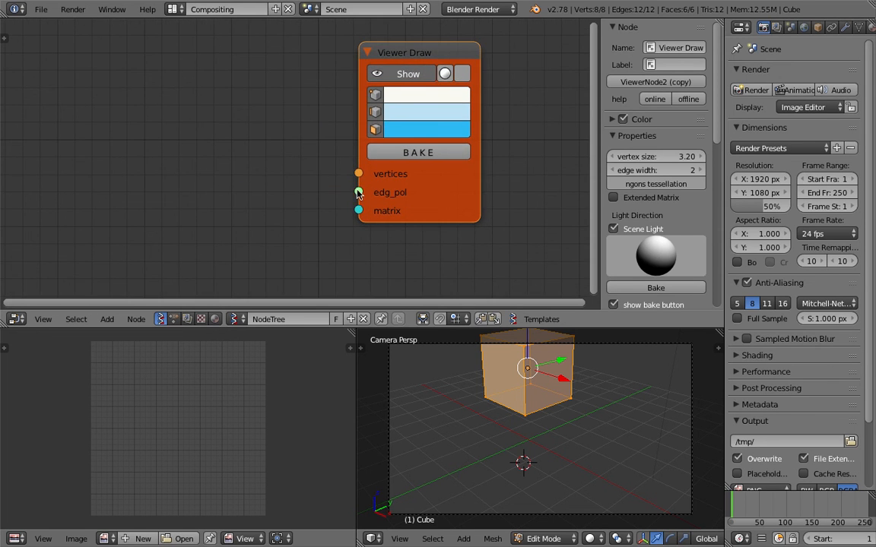
drag(358, 174, 332, 181)
scroll(534, 409, down, 3)
- Rotate the cube's mesh freely with trackball rotation and rescale it uniformly in Edit Mode
middle_drag(520, 432, 569, 435)
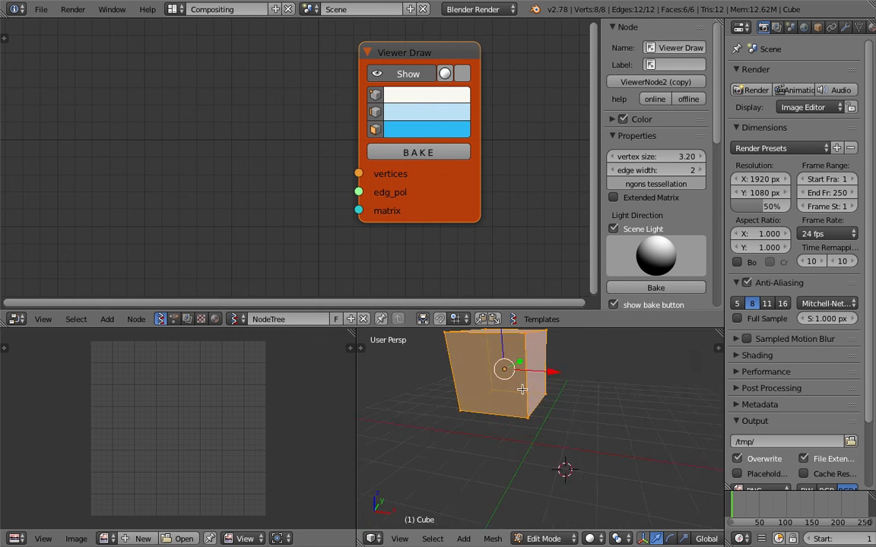
shift+middle_drag(522, 389, 591, 452)
scroll(591, 452, down, 3)
key(r)
key(r)
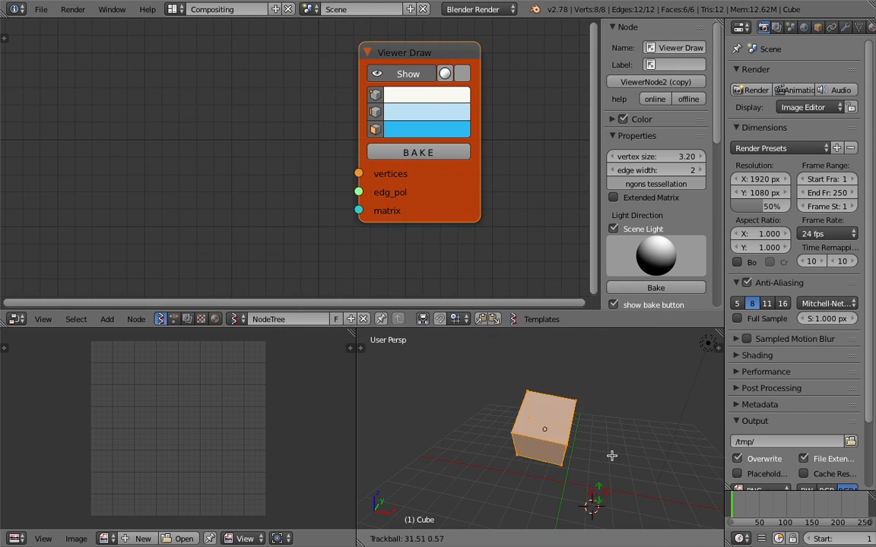
key(s)
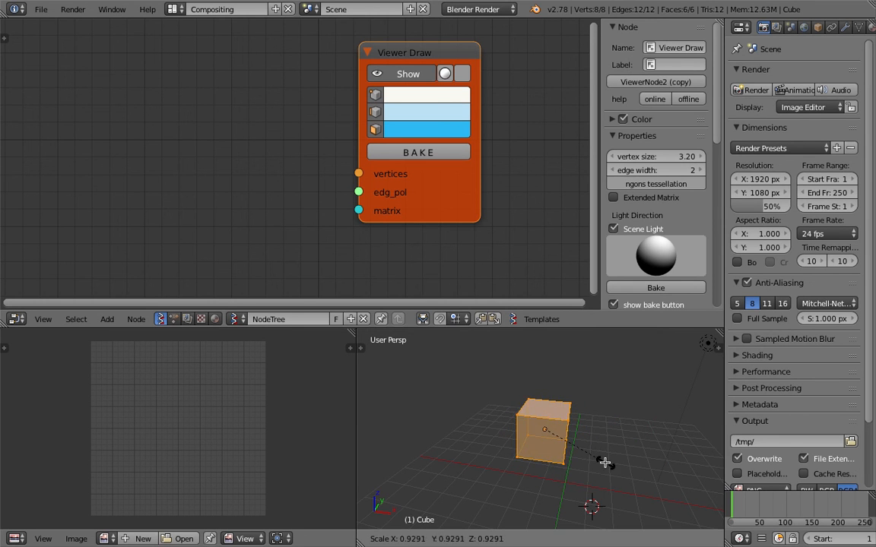
key(r)
key(r)
click(577, 451)
key(s)
click(580, 446)
- Stretch the cube's mesh along the X axis into a longer block and return to Object Mode
middle_drag(569, 439, 591, 446)
key(s)
key(x)
click(650, 457)
key(Tab)
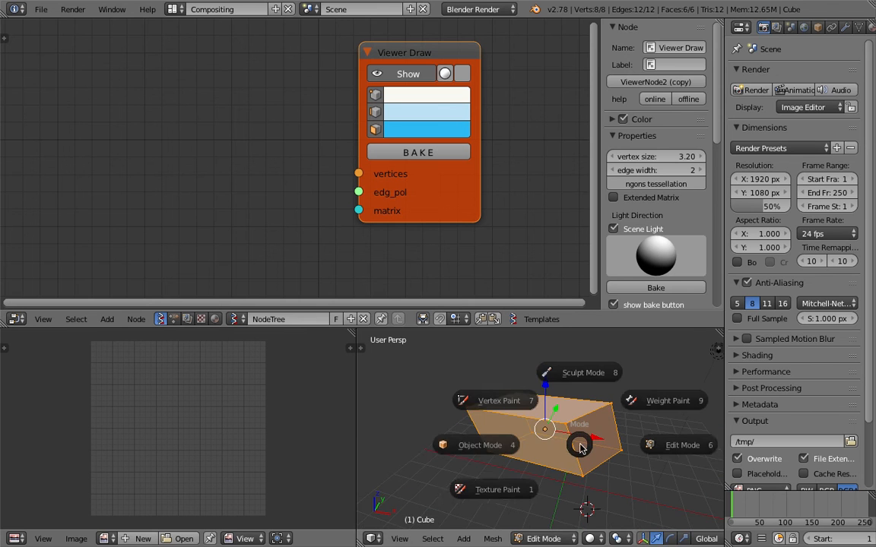
click(498, 445)
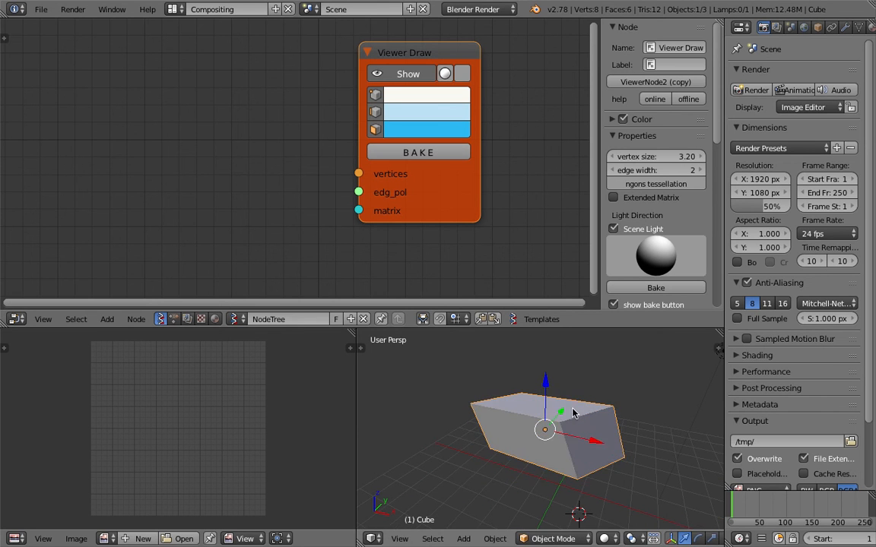
click(640, 456)
middle_drag(585, 451, 659, 452)
middle_drag(603, 437, 587, 439)
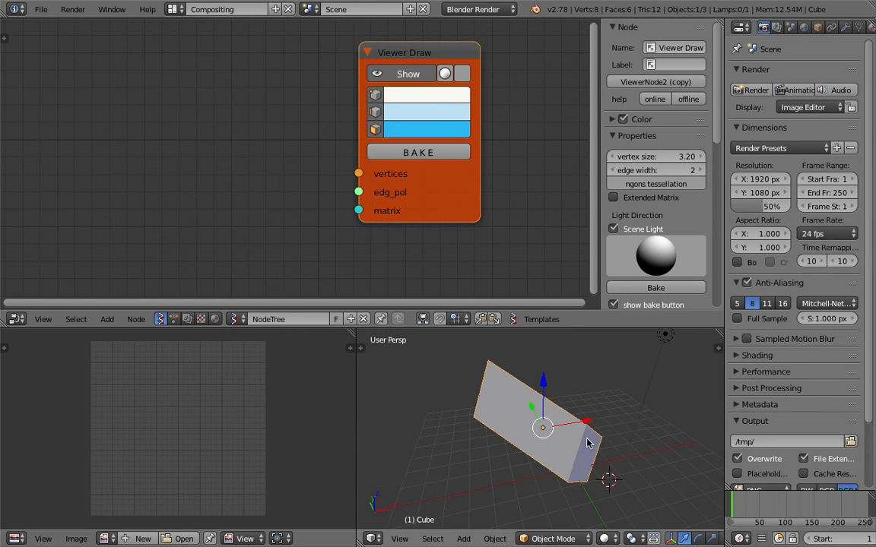